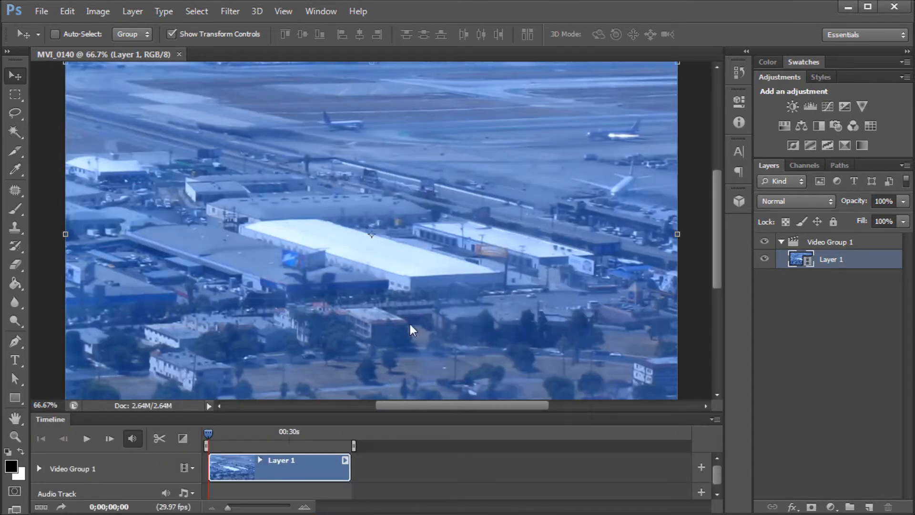
Step: Fit the video frame in view, enlarge the timeline area and scrub through the clip to 0;00;15;14
key("ctrl+0")
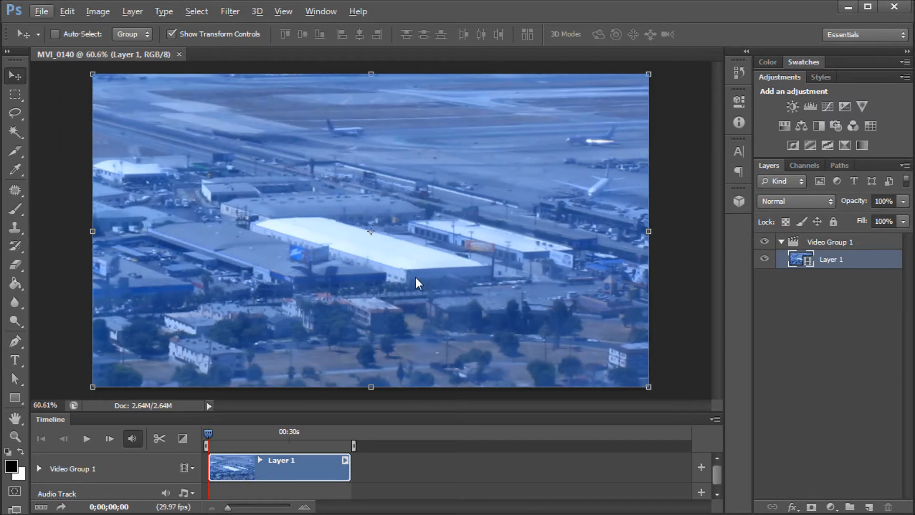
left_click_drag(409, 413, 413, 393)
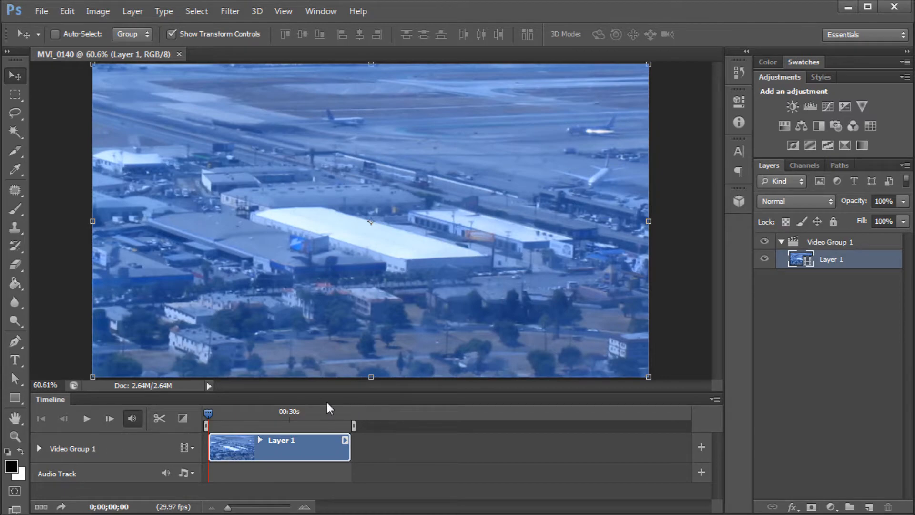
left_click_drag(207, 413, 284, 425)
left_click(250, 427)
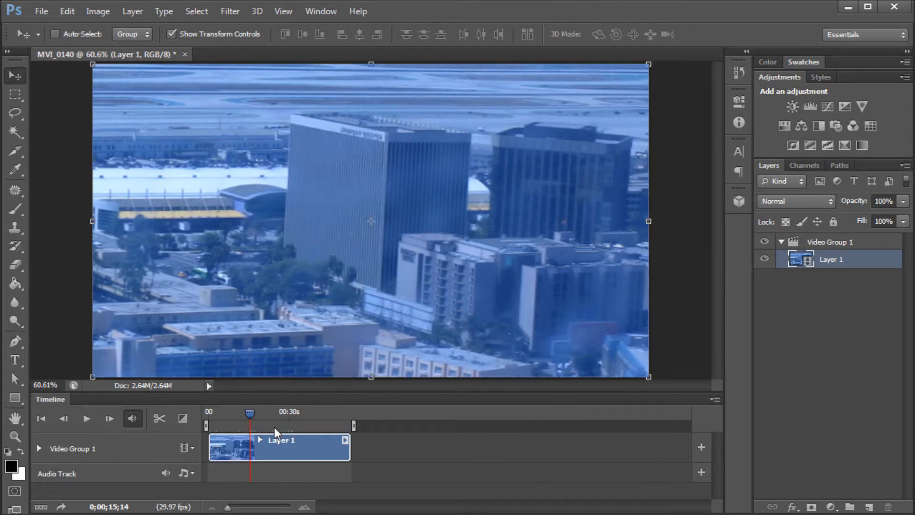
Step: Start adding media to the Video Group 1 track, opening the PS Video folder on the Desktop and listing All Formats
left_click(702, 447)
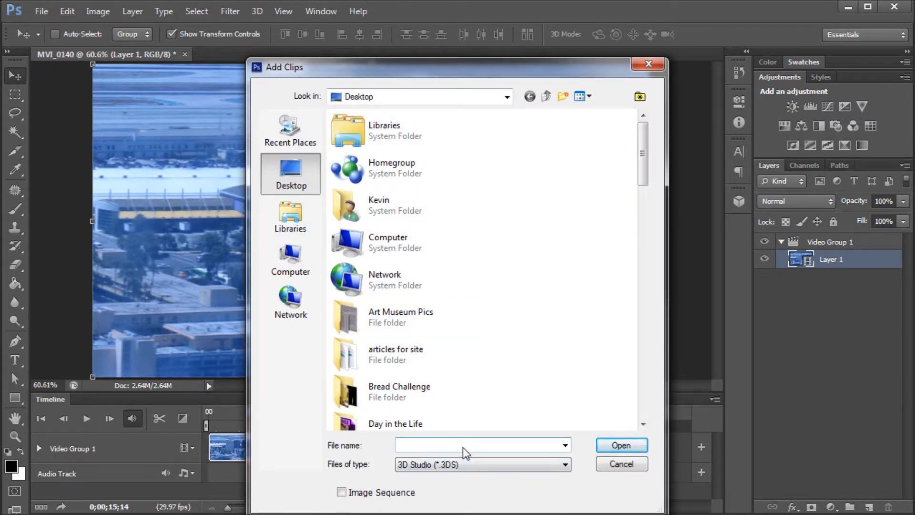
type("PS")
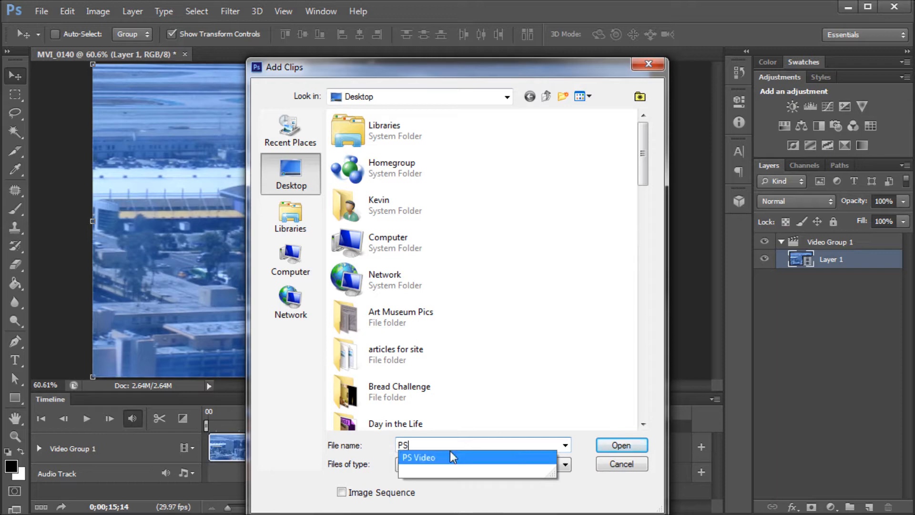
left_click(450, 453)
left_click(617, 447)
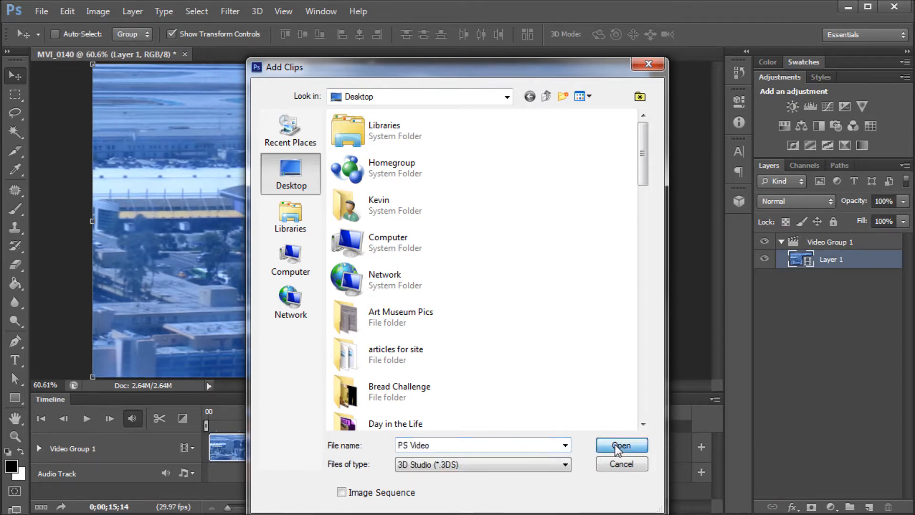
left_click(565, 464)
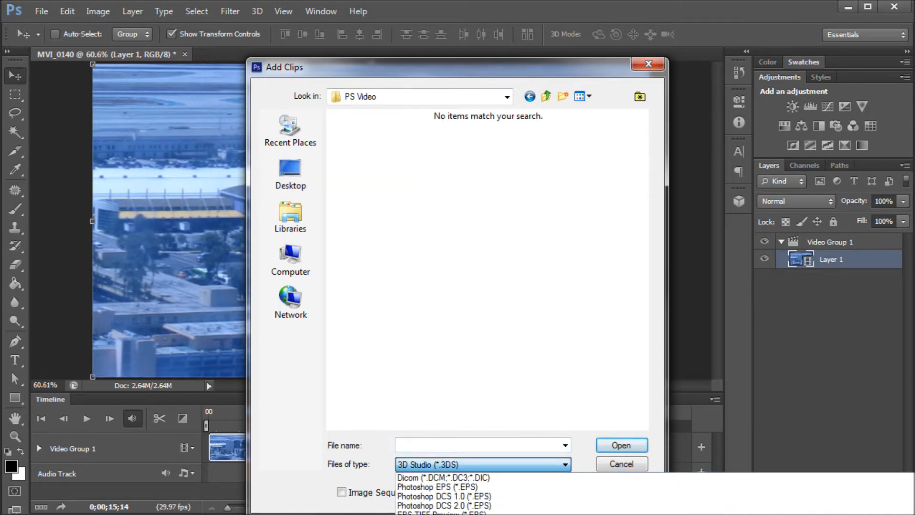
left_click(470, 513)
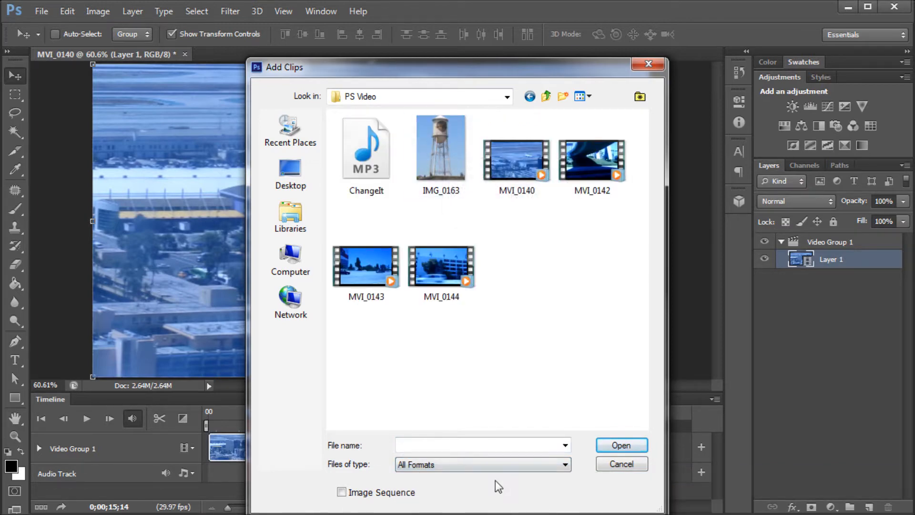
Step: Add IMG_0163, MVI_0142, MVI_0143 and MVI_0144 to the video track, leaving out ChangeIt and MVI_0140
left_click(366, 155)
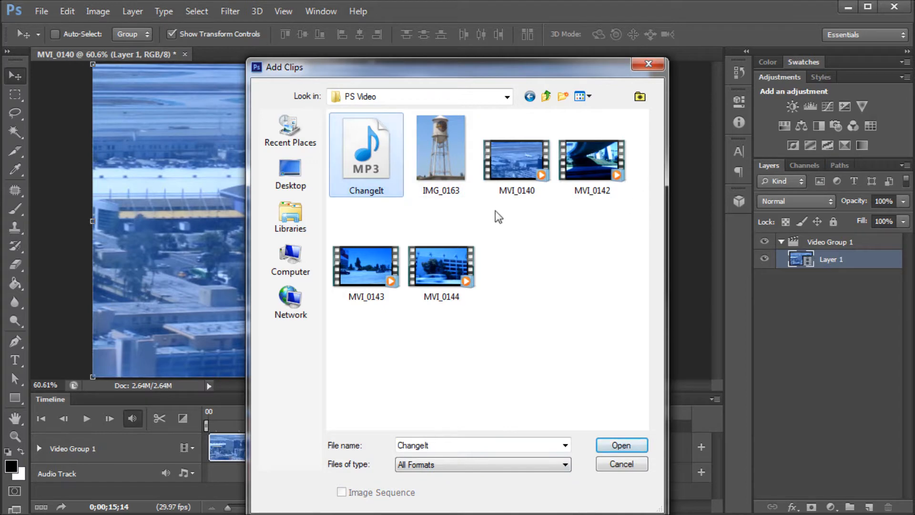
left_click(431, 163)
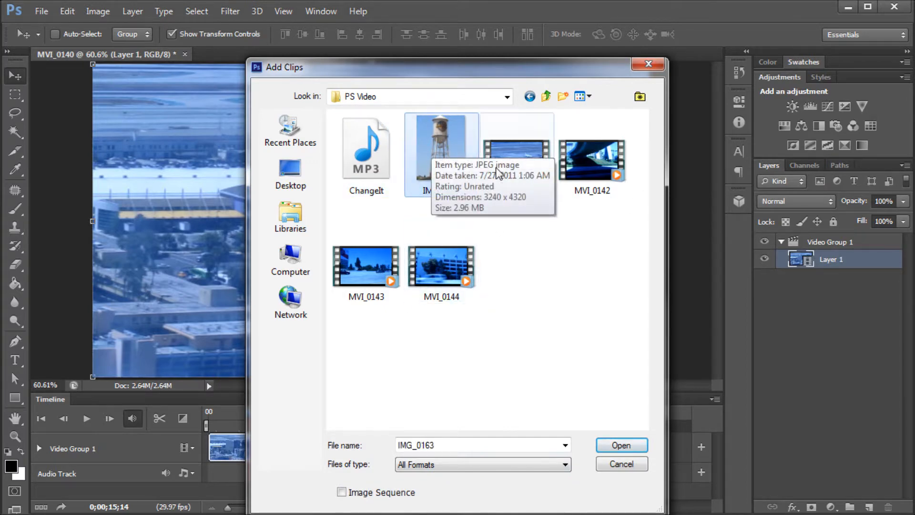
left_click(439, 286, "shift")
left_click(524, 162)
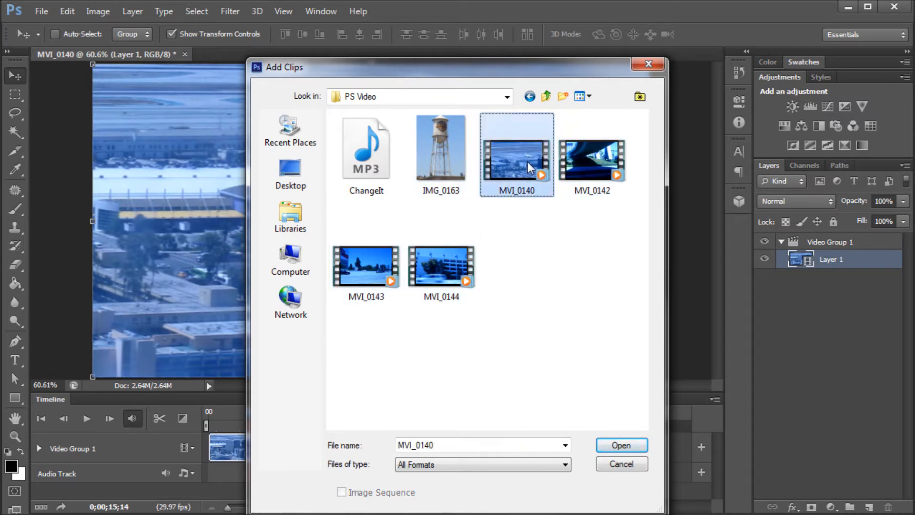
left_click(439, 157)
left_click(440, 267, "shift")
left_click(511, 179, "ctrl")
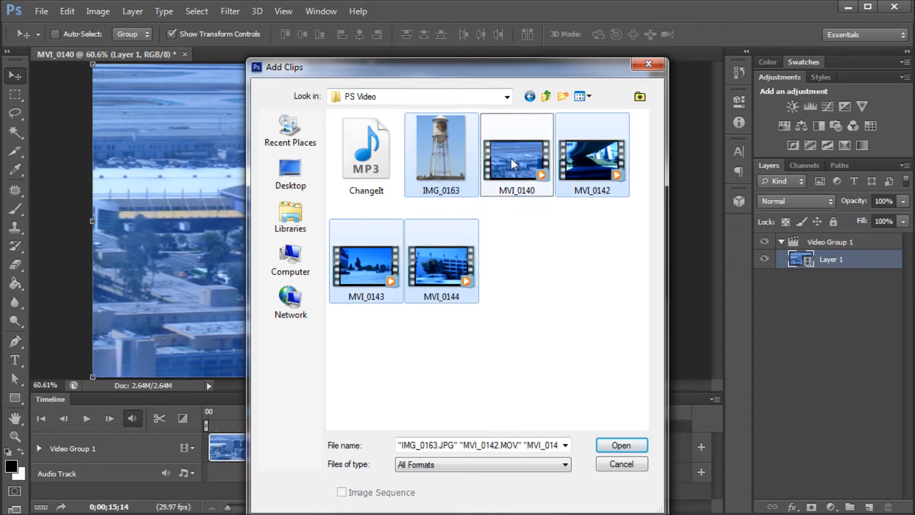
left_click(614, 443)
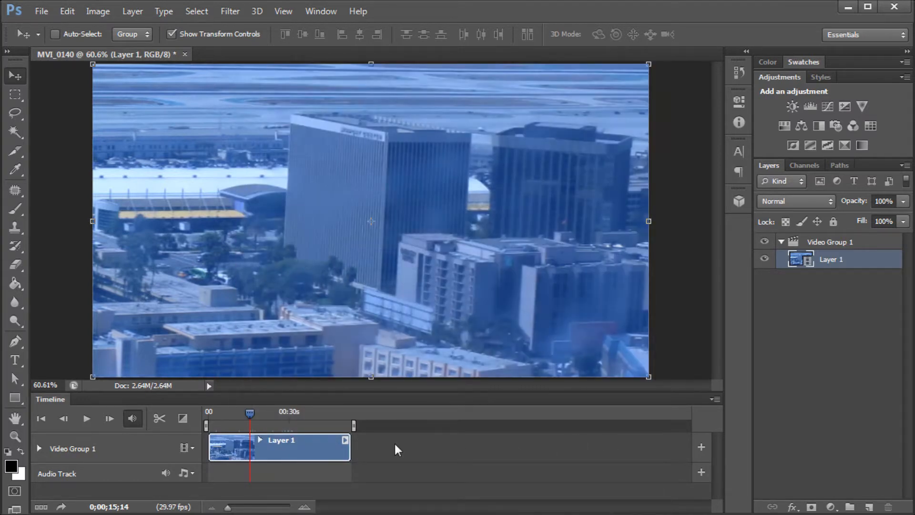
Step: Scrub the added clips to 0;01;21;10 and inspect their sequence at a closer timeline scale
left_click_drag(253, 413, 398, 413)
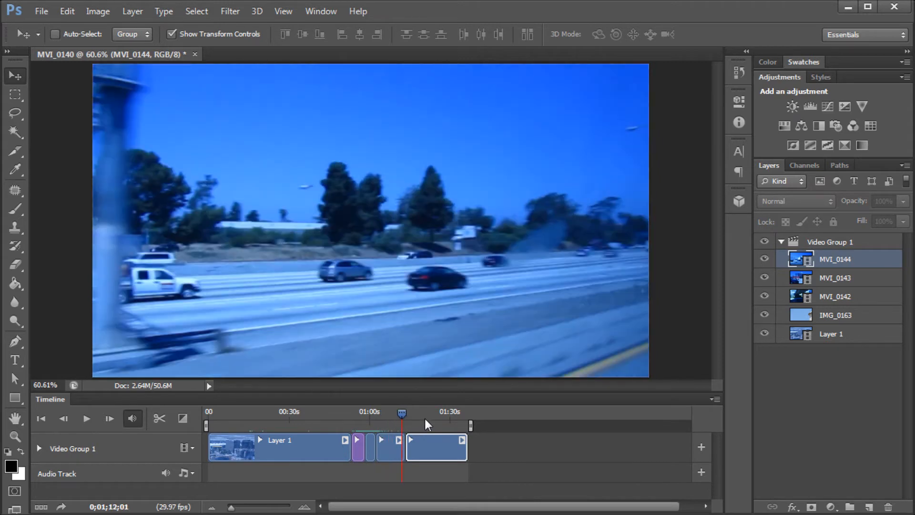
left_click(425, 418)
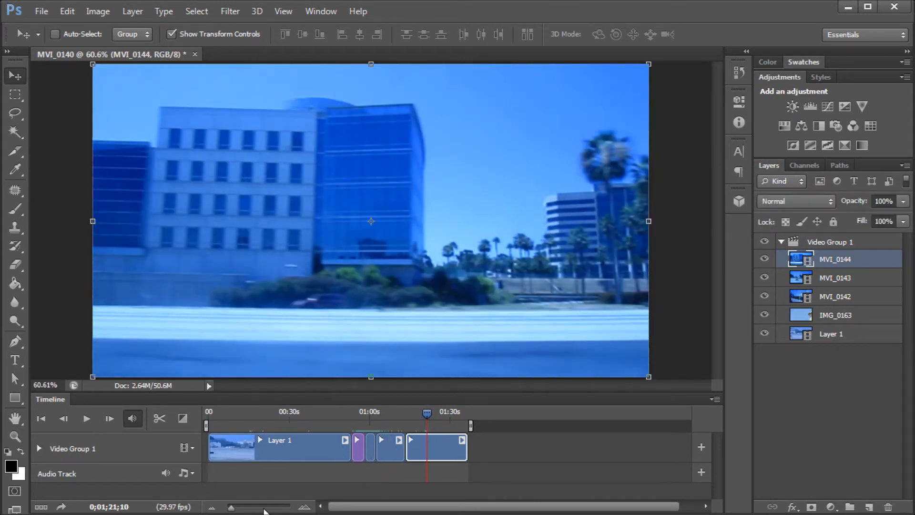
left_click_drag(233, 509, 236, 509)
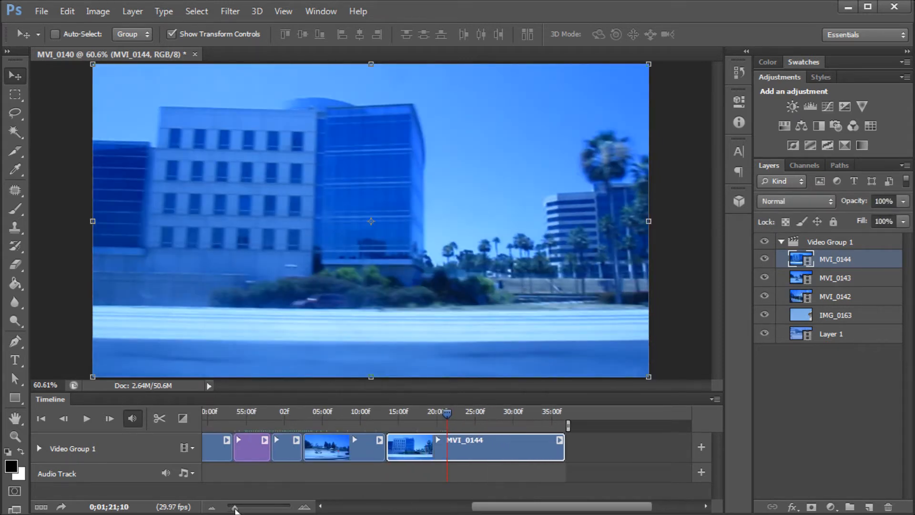
left_click_drag(481, 509, 434, 508)
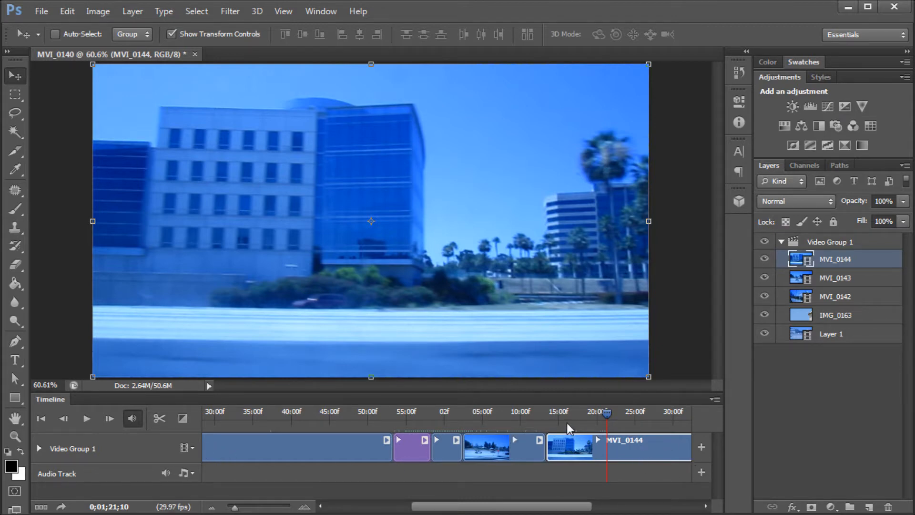
left_click_drag(494, 503, 485, 499)
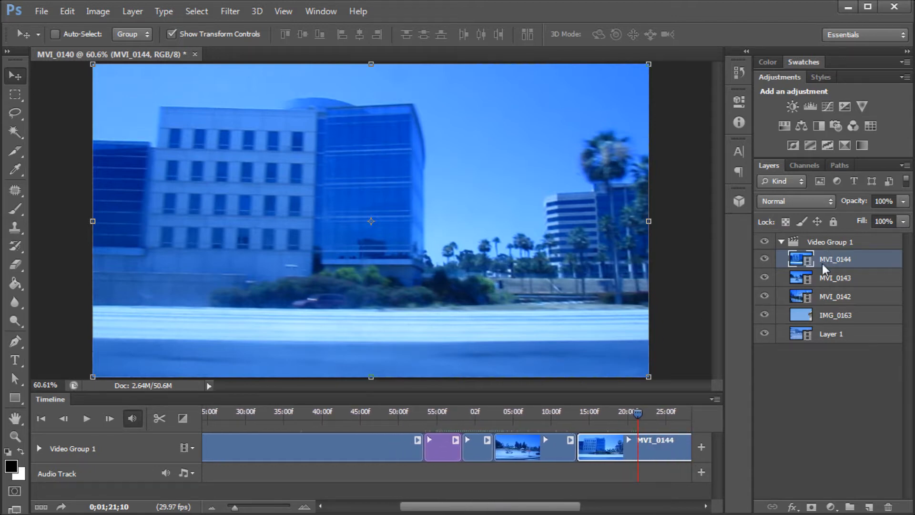
Step: Move the IMG_0163 layer out of Video Group 1 and place it above the group as its own track
left_click(838, 244)
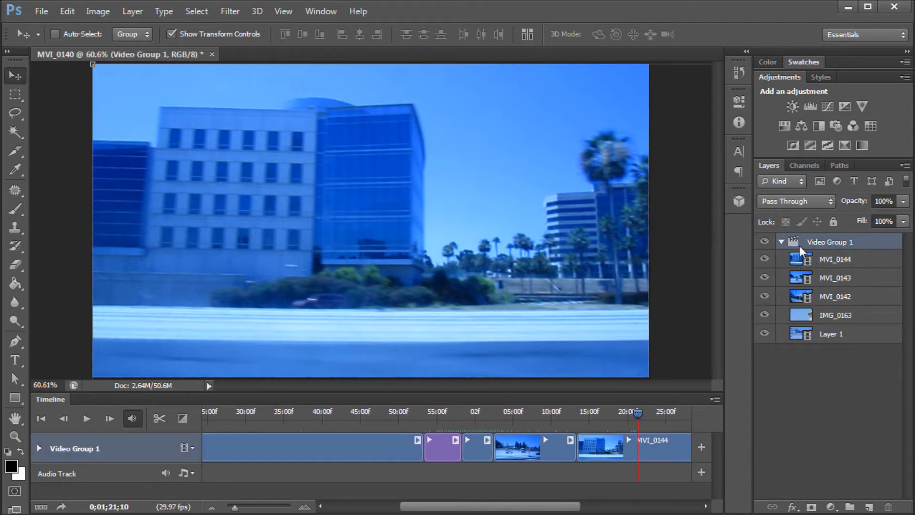
left_click(783, 242)
left_click(782, 241)
left_click_drag(506, 510, 419, 510)
left_click_drag(836, 313, 832, 236)
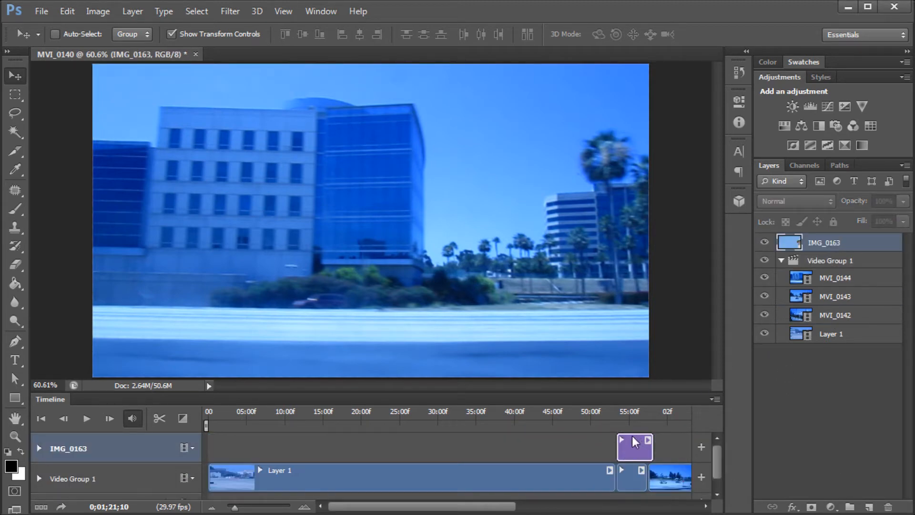
Step: Move the MVI_0143 layer out of Video Group 1 and place it above IMG_0163
left_click(846, 278)
left_click_drag(825, 279, 751, 317)
left_click_drag(835, 296, 837, 239)
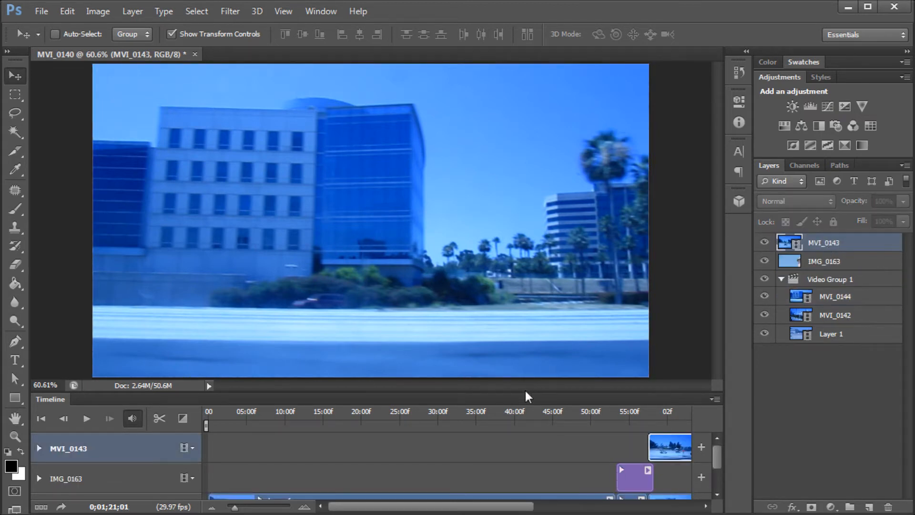
Step: Enlarge the timeline area and move the MVI_0143 clip onto the IMG_0163 track, directly after the image
left_click_drag(522, 393, 527, 340)
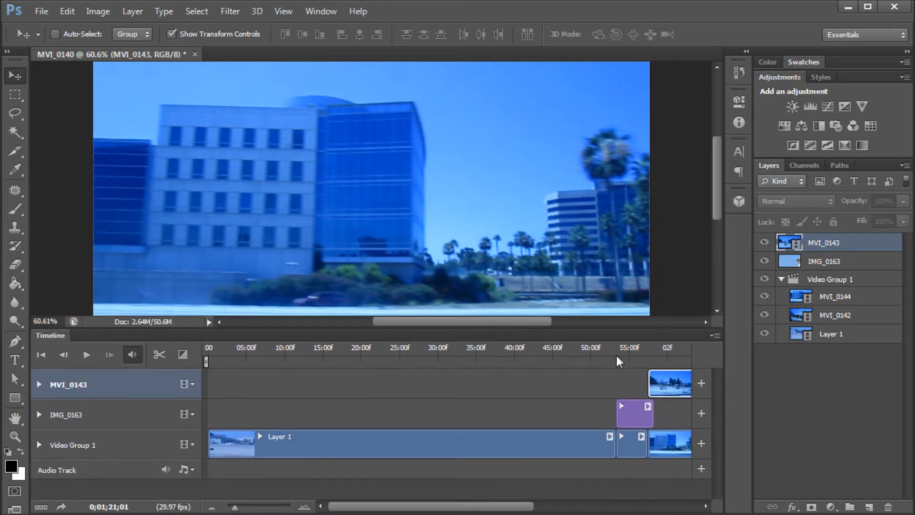
scroll(505, 247, "down", 3)
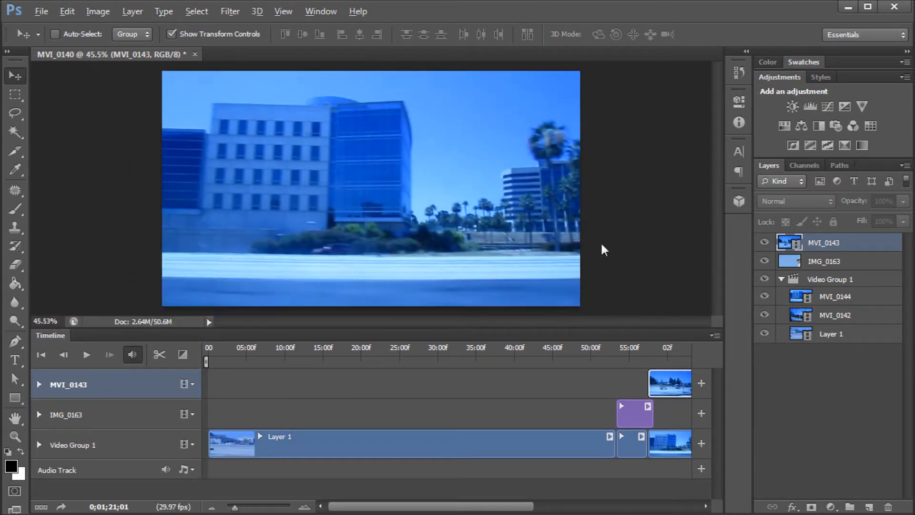
left_click(662, 379)
left_click_drag(662, 393, 668, 418)
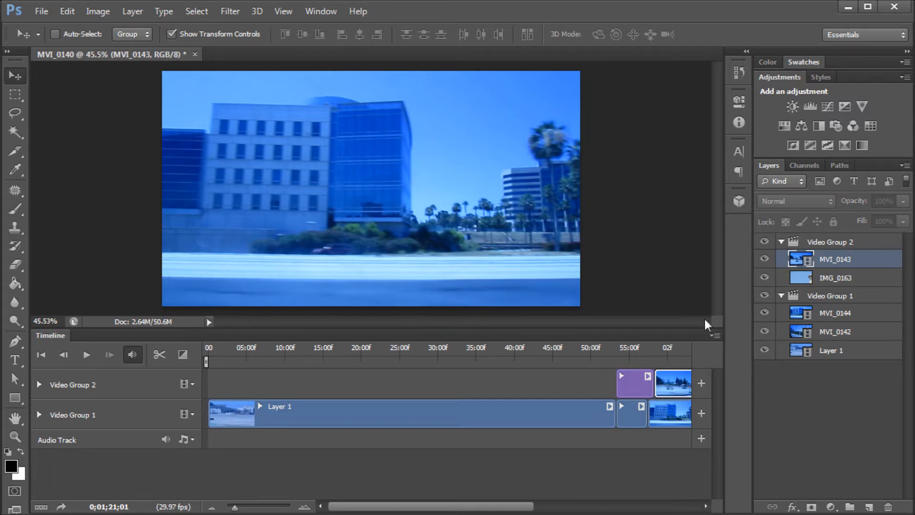
Step: Undo combining the two clips on one track and moving MVI_0143 out of Video Group 1
key("ctrl+shift+g")
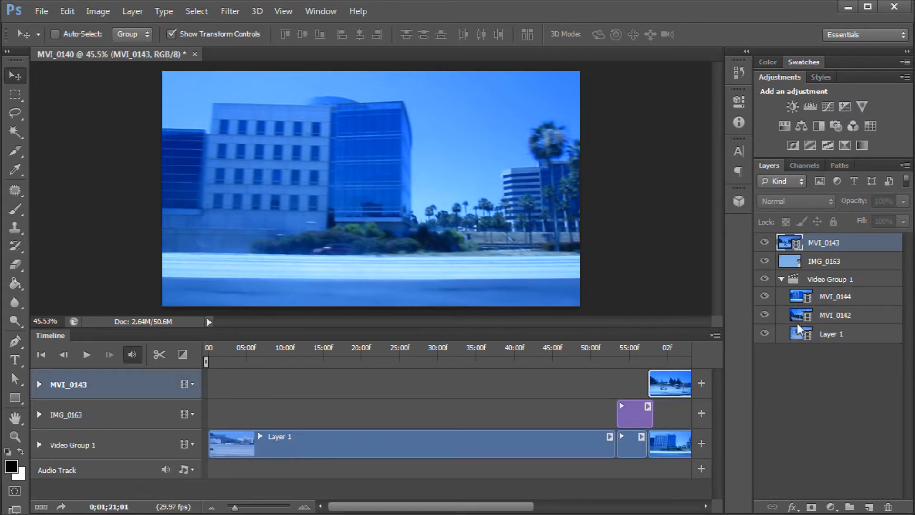
key("ctrl+z")
key("ctrl+z")
key("ctrl+alt+z")
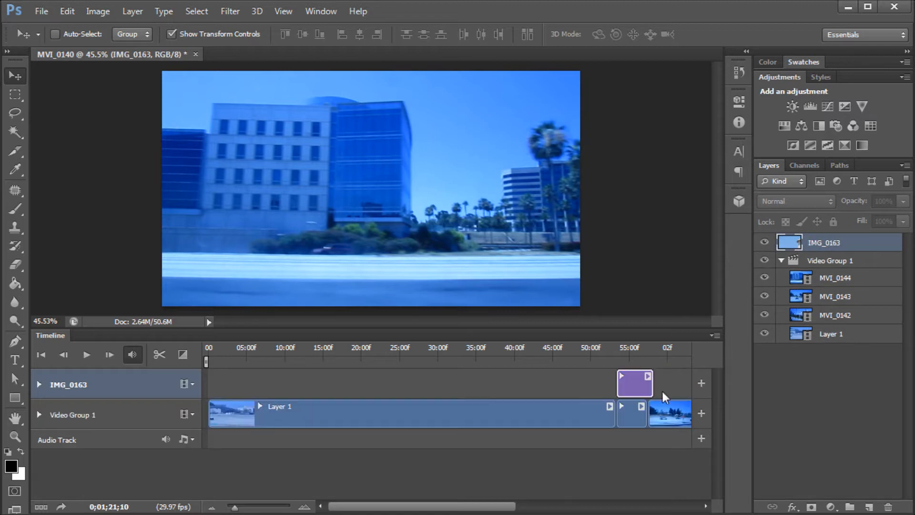
Step: With the playhead at 0;00;17;16, trim the Layer 1 clip's start to it and its end back to the same point
scroll(477, 410, "right", 5)
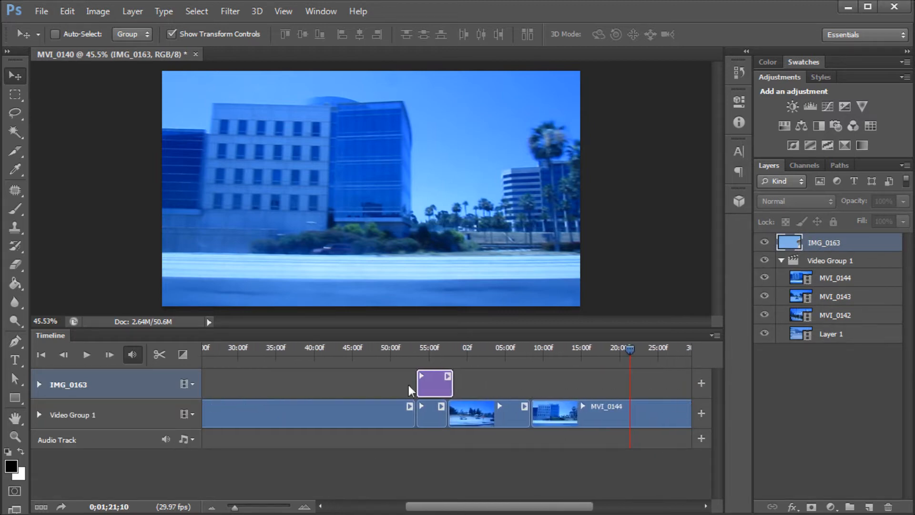
left_click_drag(478, 506, 382, 510)
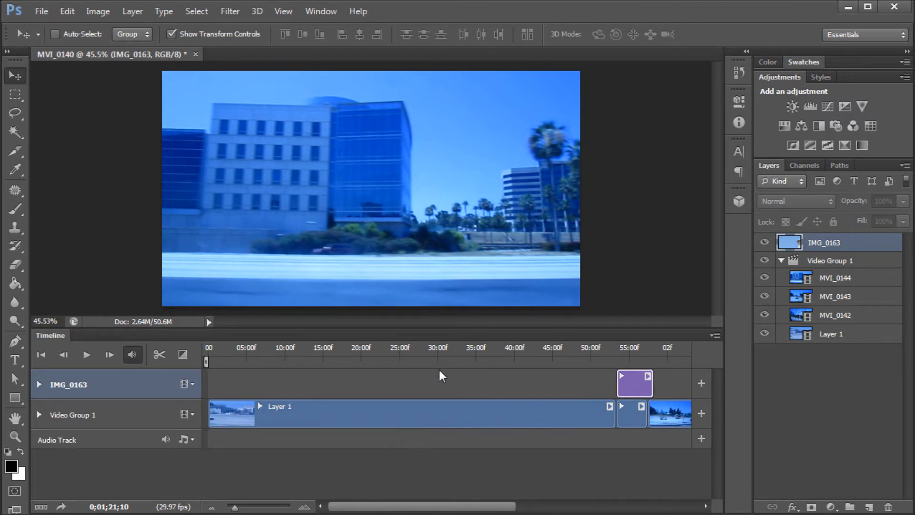
left_click_drag(585, 350, 342, 371)
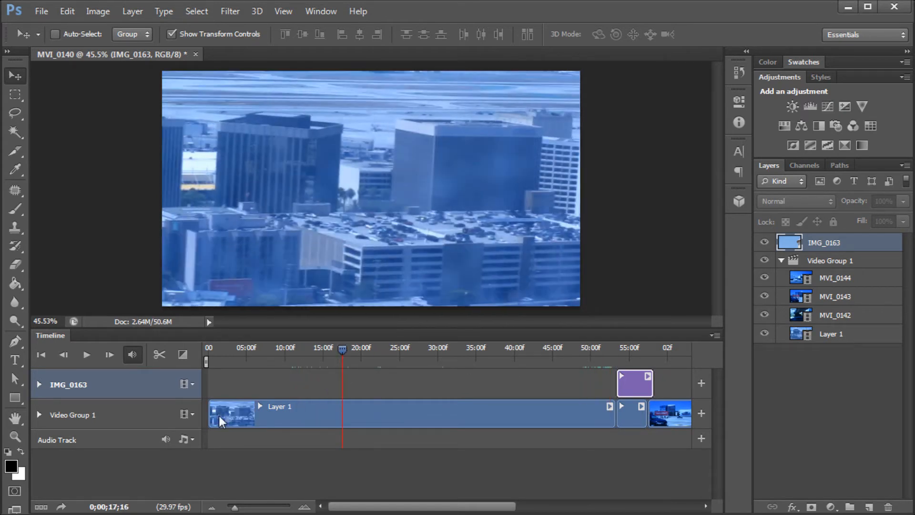
left_click_drag(210, 412, 341, 412)
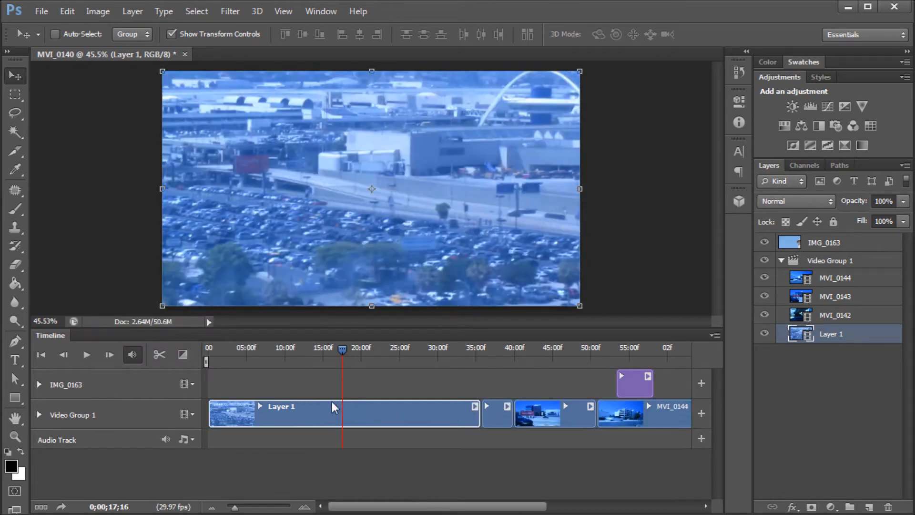
left_click_drag(485, 404, 338, 419)
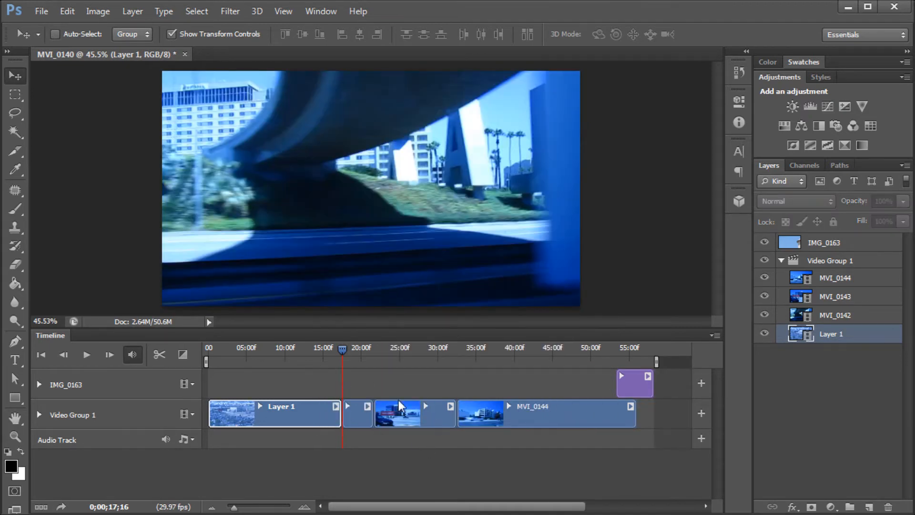
Step: Move the IMG_0163 clip earlier on its track so it starts at about 45 seconds, above MVI_0144
left_click(633, 388)
left_click_drag(571, 384, 571, 384)
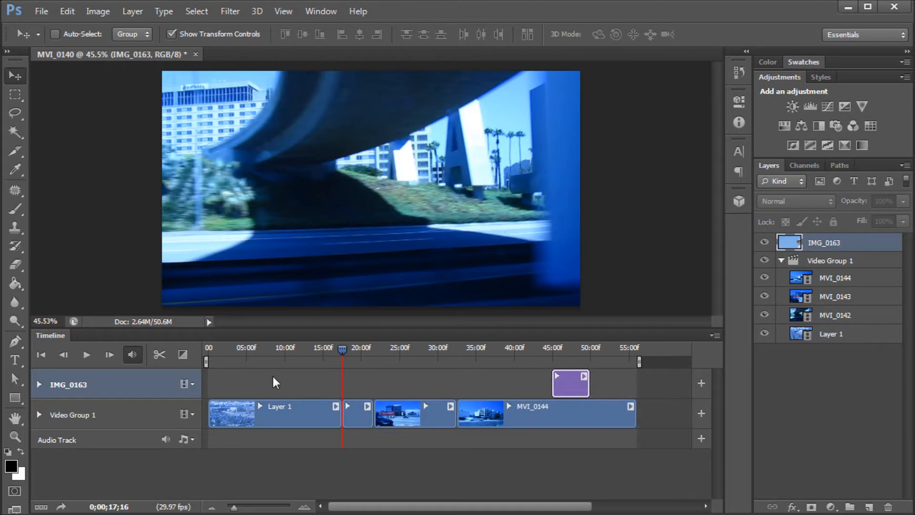
Step: Scrub through the MVI_0142 and MVI_0143 clips to 0;00;30;20 and select Video Group 1
mouse_move(342, 347)
left_mouse_down()
mouse_move(327, 350)
mouse_move(350, 353)
left_mouse_up()
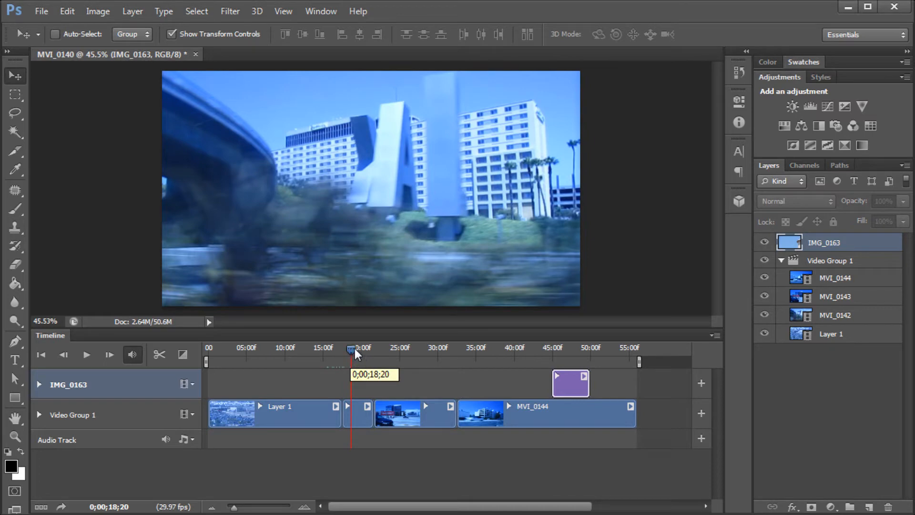
left_click_drag(355, 348, 445, 341)
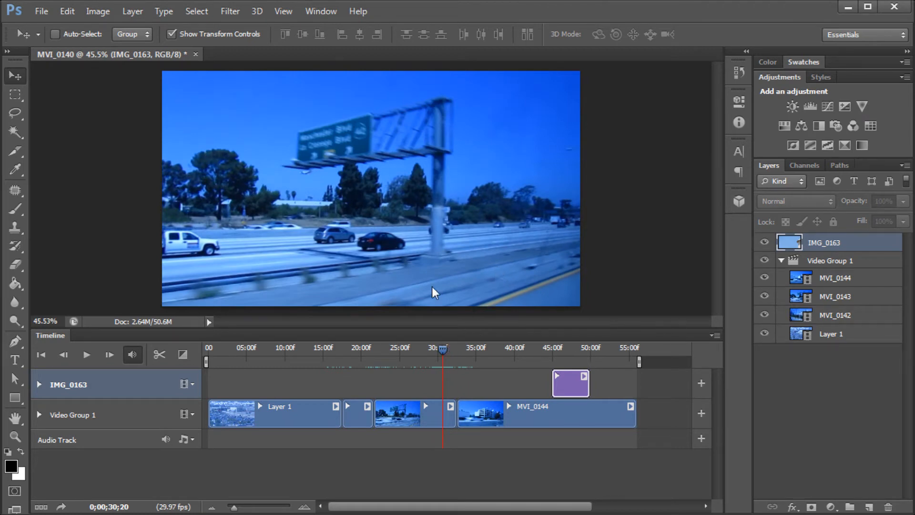
left_click(816, 260)
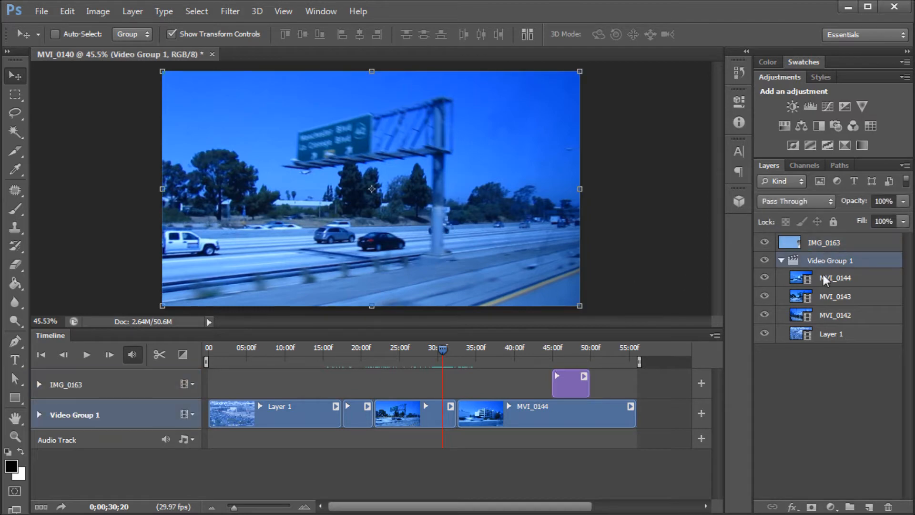
Step: Add a Curves adjustment layer, move it out of Video Group 1 to directly above the group, and collapse the group
left_click(831, 507)
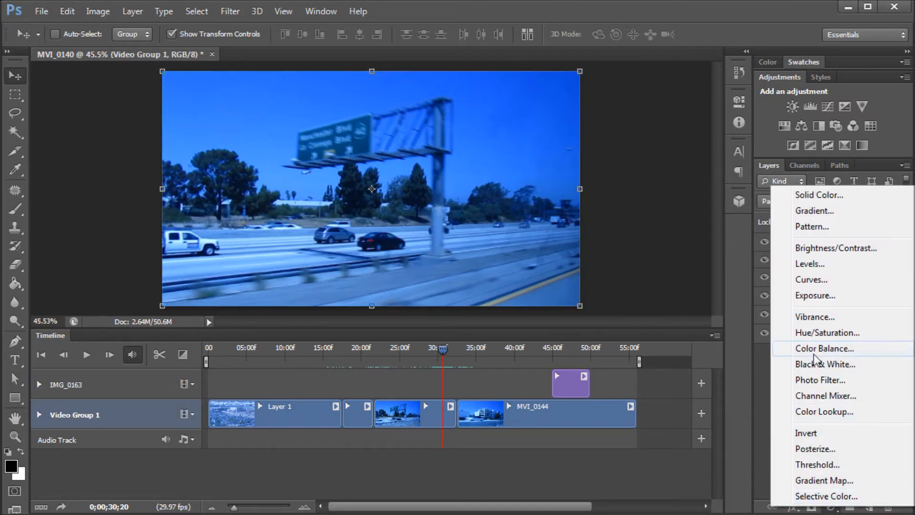
left_click(815, 282)
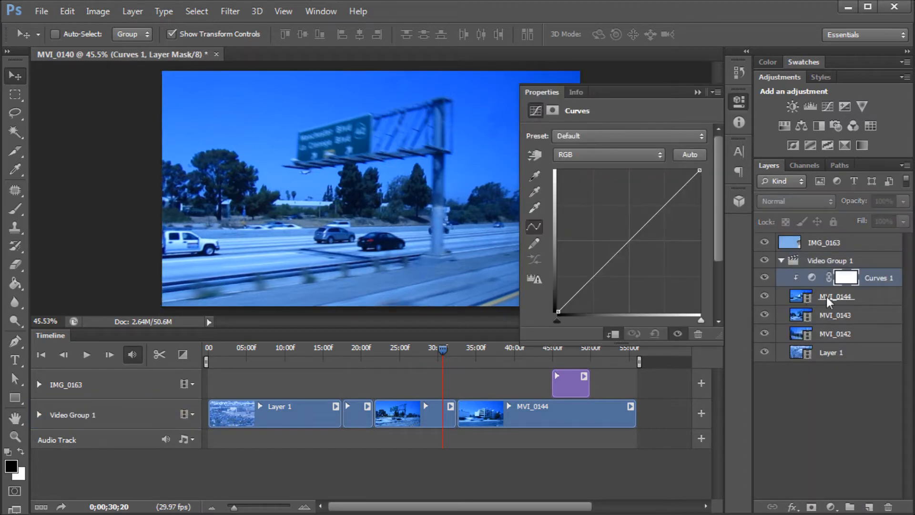
left_click_drag(853, 281, 868, 251)
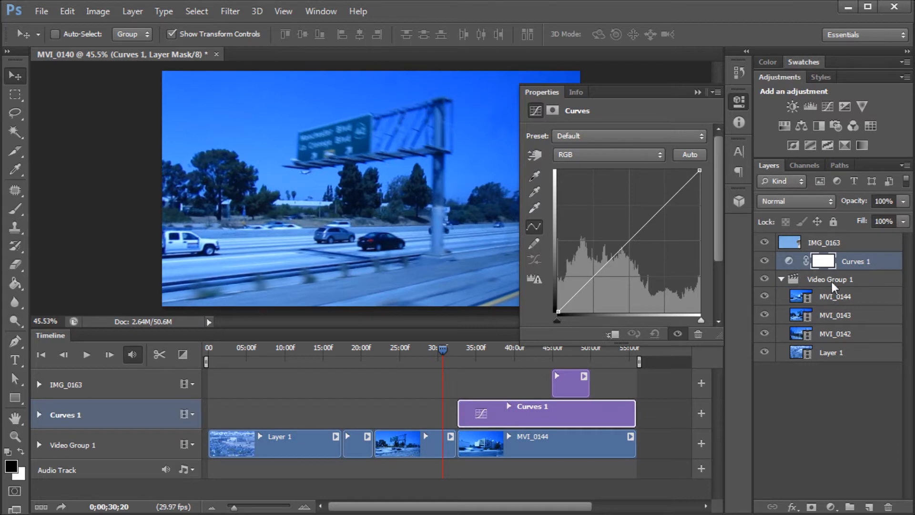
left_click(782, 280)
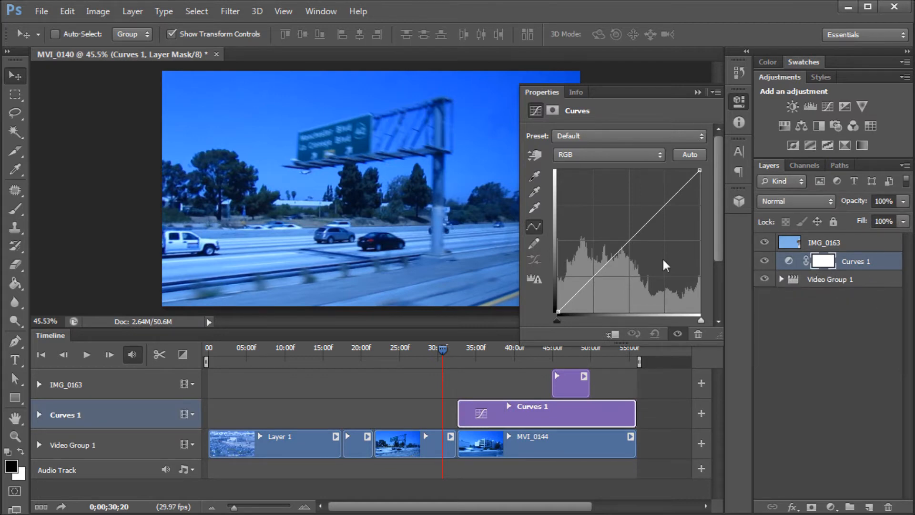
Step: Lower the midtones of the Curves 1 blue channel and slightly raise those of its green and red channels
left_click(581, 154)
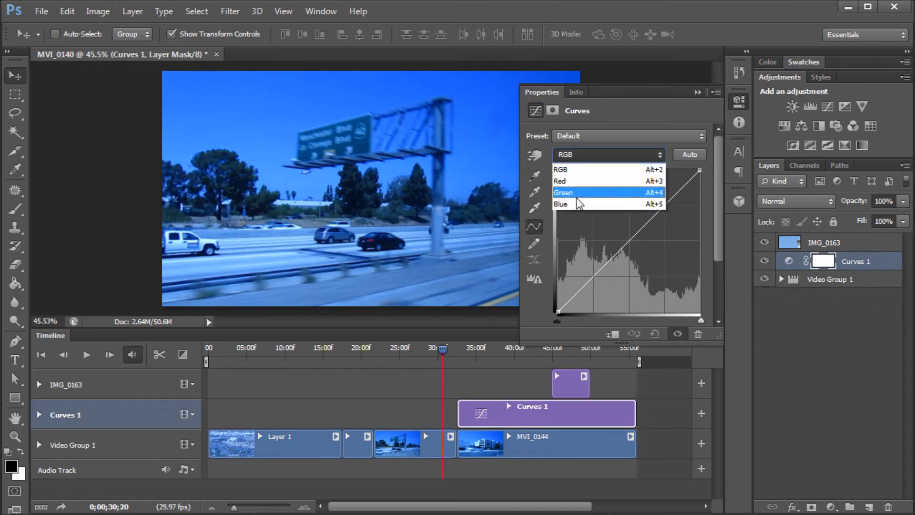
left_click(575, 201)
left_click_drag(627, 241, 637, 253)
left_click(603, 157)
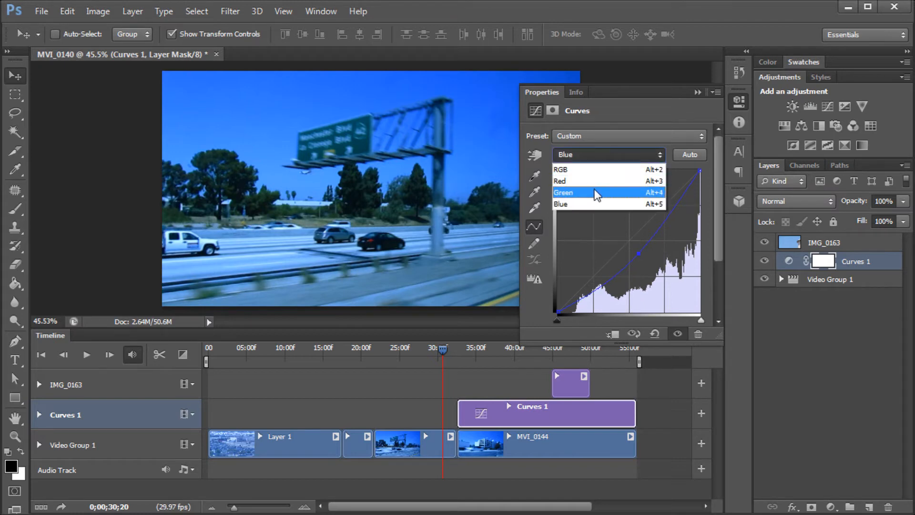
left_click(598, 190)
left_click_drag(632, 241, 628, 239)
left_click(606, 155)
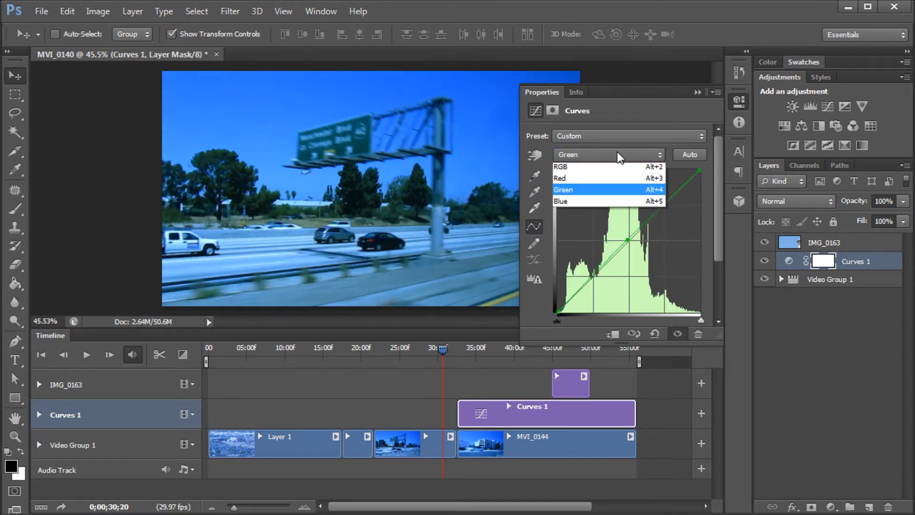
left_click(609, 185)
left_click_drag(631, 247, 622, 241)
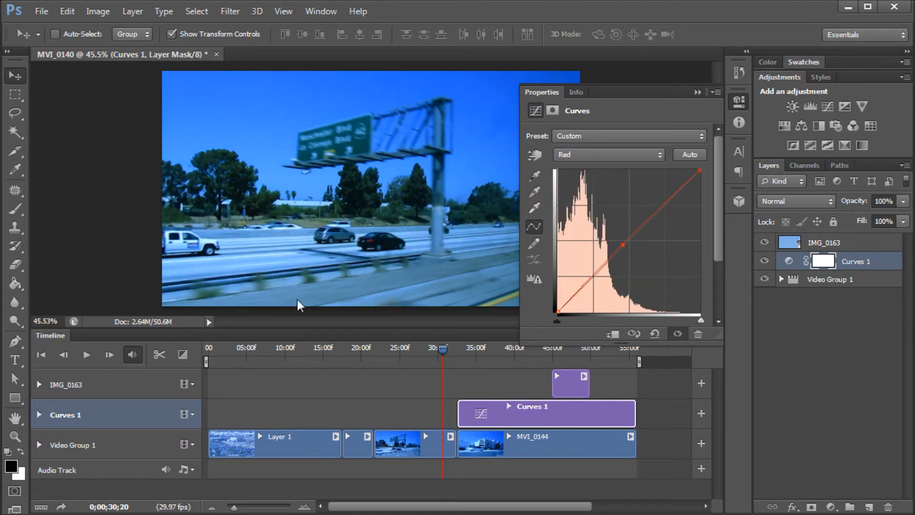
left_click(693, 84)
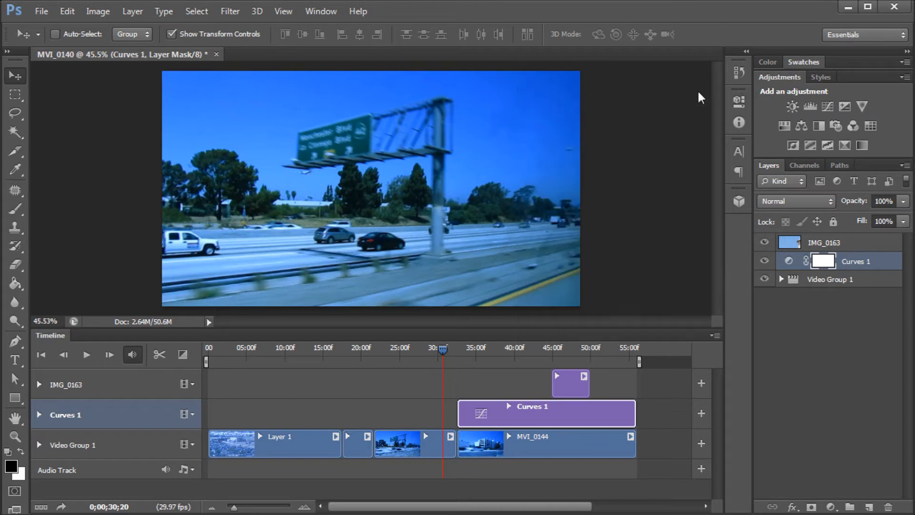
Step: Move the playhead to 0;00;40;26 and compare the MVI_0144 footage with Curves 1 hidden and shown
left_click_drag(435, 351, 521, 353)
left_click(763, 261)
left_click(762, 259)
left_click(762, 261)
left_click(761, 259)
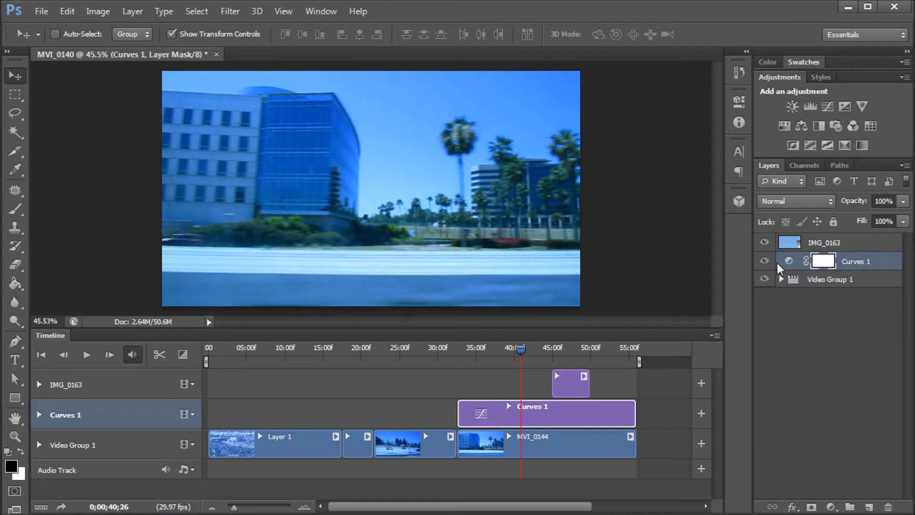
Step: Expand Video Group 1 and extend the start of the Curves 1 clip back to the beginning of the timeline
left_click(782, 279)
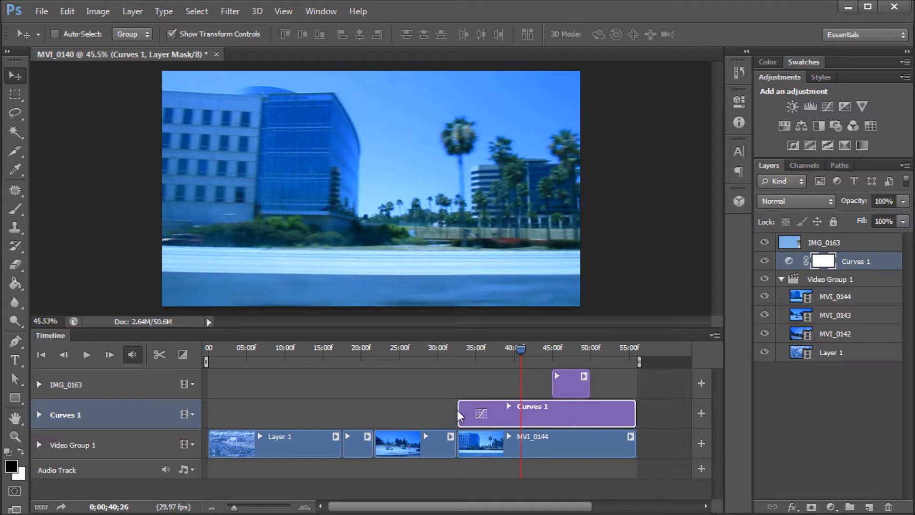
left_click_drag(458, 410, 210, 411)
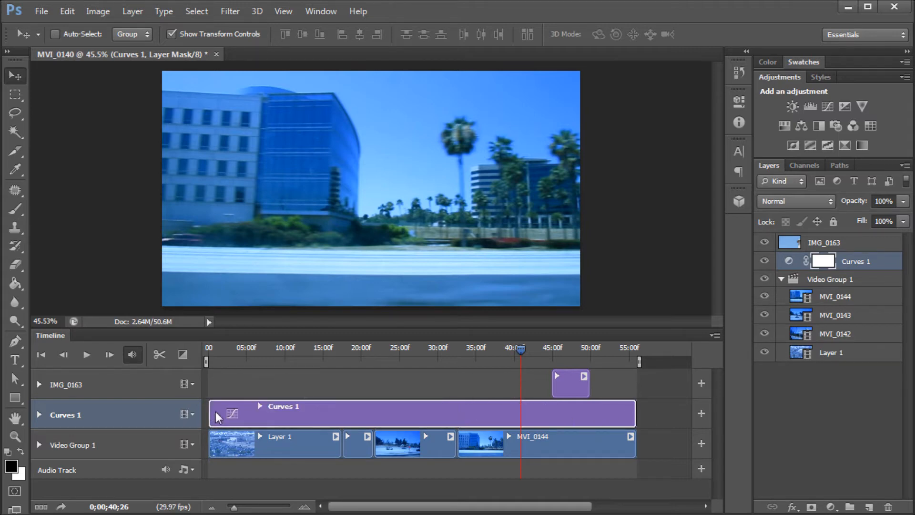
mouse_move(210, 417)
left_mouse_down()
mouse_move(462, 410)
mouse_move(212, 409)
left_mouse_up()
Step: Move the playhead to 0;00;46;23 and select the IMG_0163 layer
left_click_drag(527, 349, 566, 359)
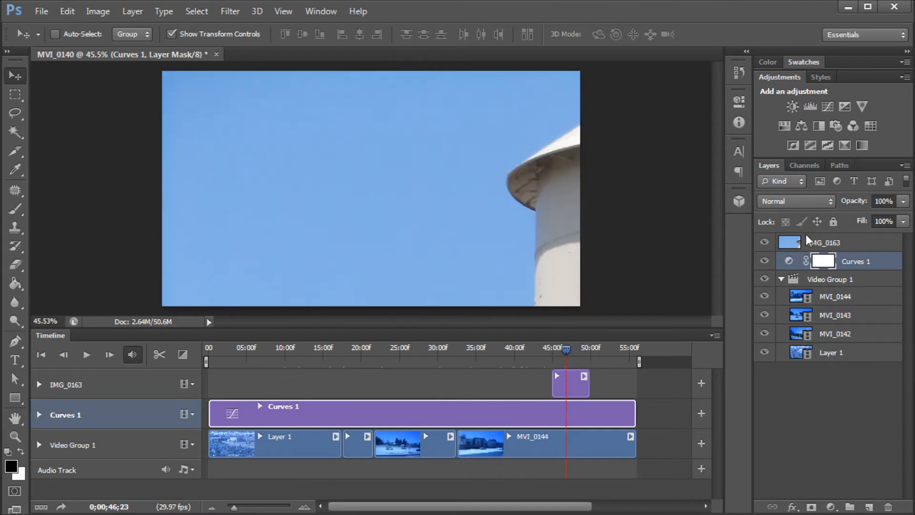
left_click(816, 244)
left_click(842, 260)
left_click(836, 242)
left_click(843, 261)
left_click(795, 240)
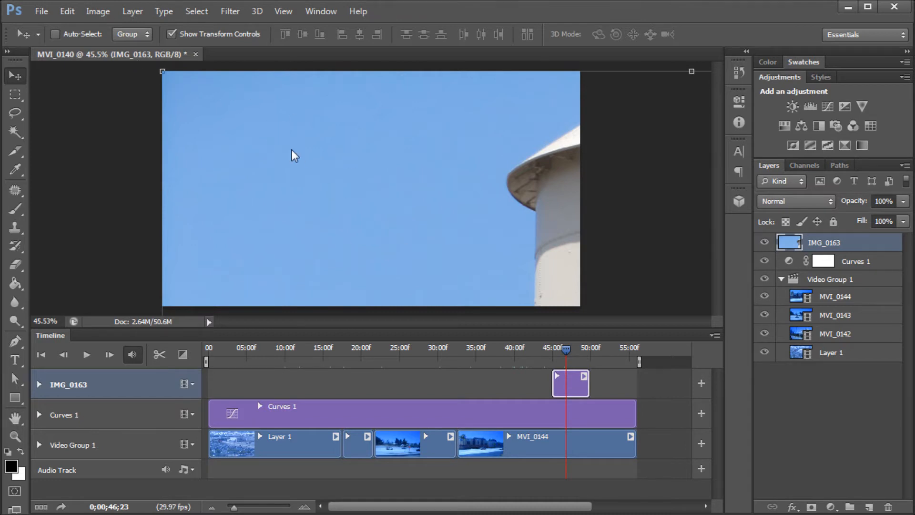
Step: Scale IMG_0163 down to about 16.7% so it fills the frame's height at its right edge, and apply the transform
left_click_drag(162, 72, 412, 195)
left_click_drag(427, 275, 210, 82)
scroll(298, 158, "down", 11)
scroll(293, 154, "down", 5)
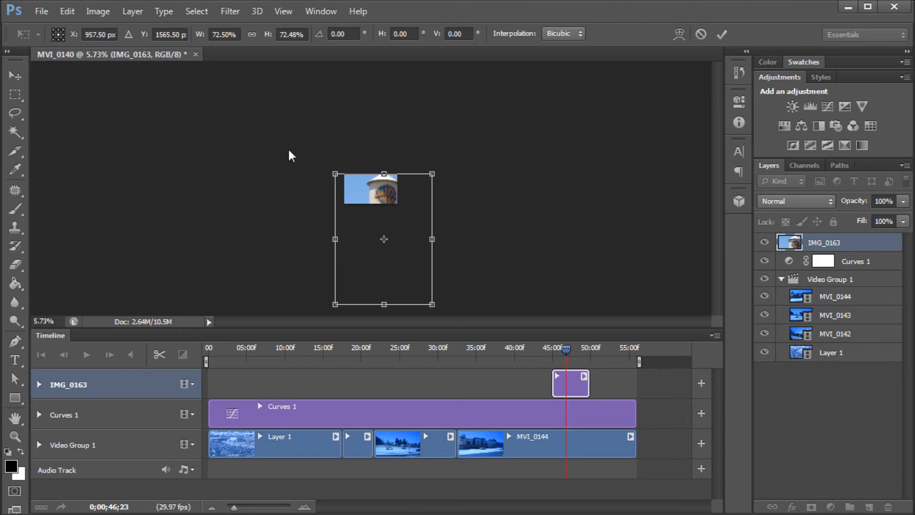
left_click_drag(334, 170, 382, 183)
scroll(381, 174, "up", 8)
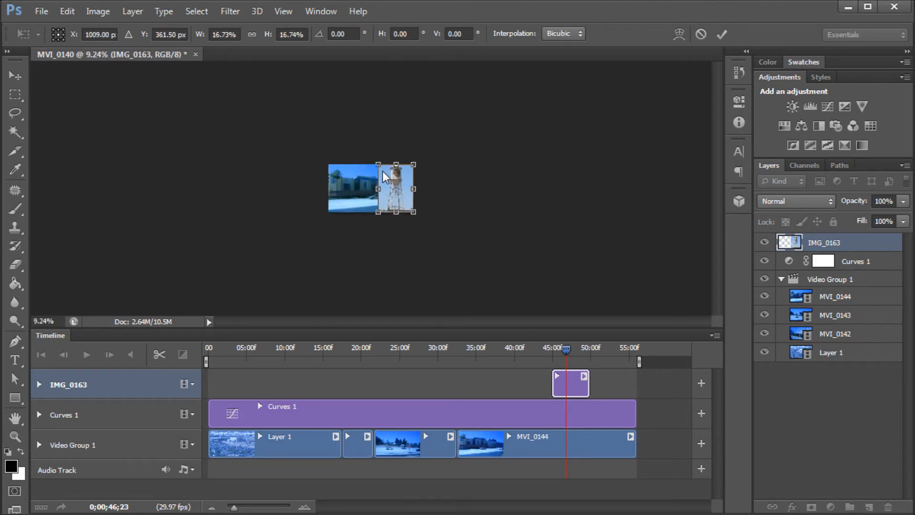
mouse_move(434, 147)
left_mouse_down()
mouse_move(425, 159)
mouse_move(428, 146)
left_mouse_up()
left_click(721, 33)
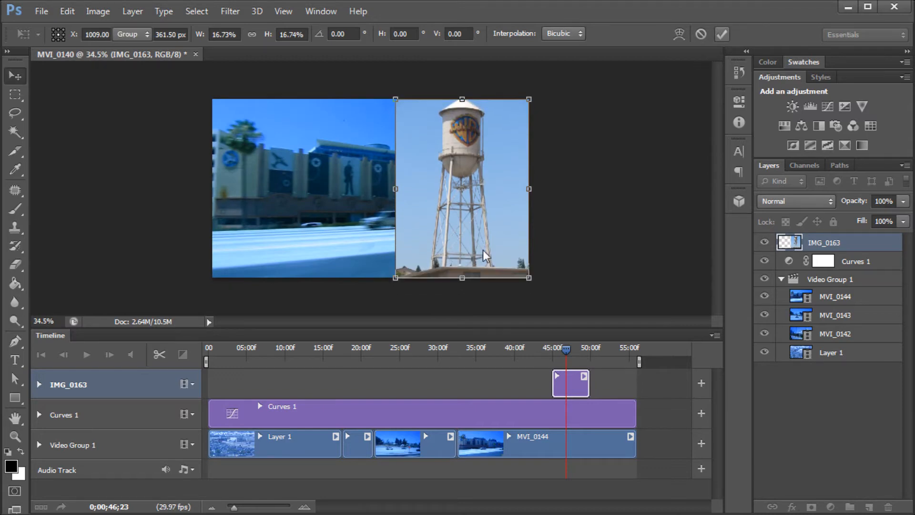
Step: Scrub through the IMG_0163 clip to 0;00;48;08 to check the still image over the moving footage
mouse_move(566, 349)
left_mouse_down()
mouse_move(533, 355)
mouse_move(580, 356)
mouse_move(565, 355)
left_mouse_up()
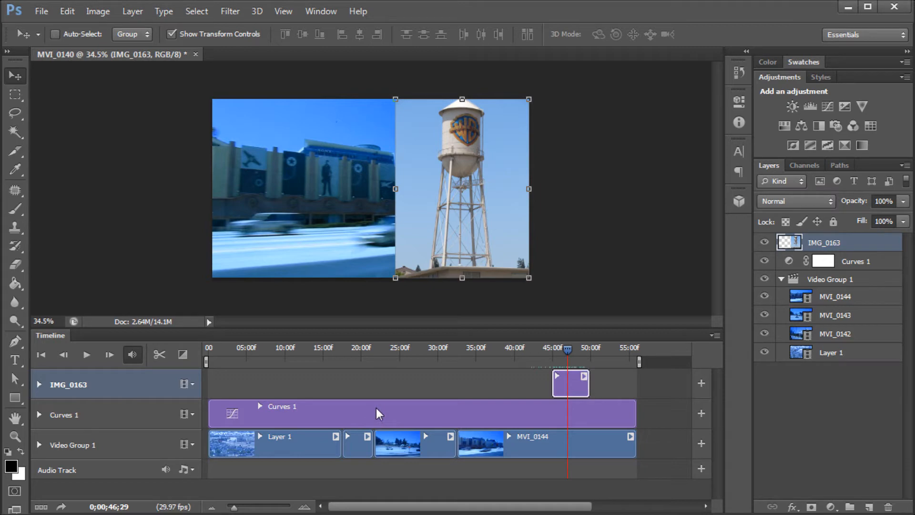
mouse_move(569, 355)
left_mouse_down()
mouse_move(561, 356)
mouse_move(574, 355)
left_mouse_up()
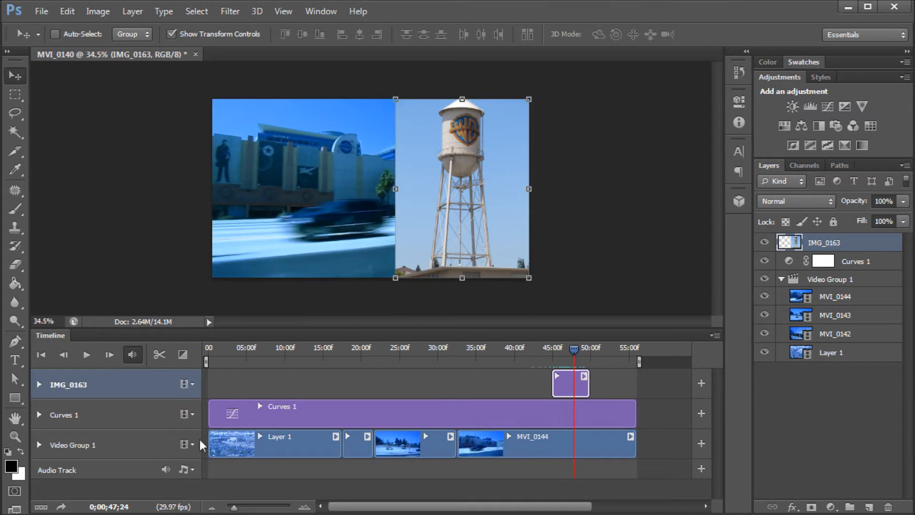
left_click_drag(585, 358, 568, 347)
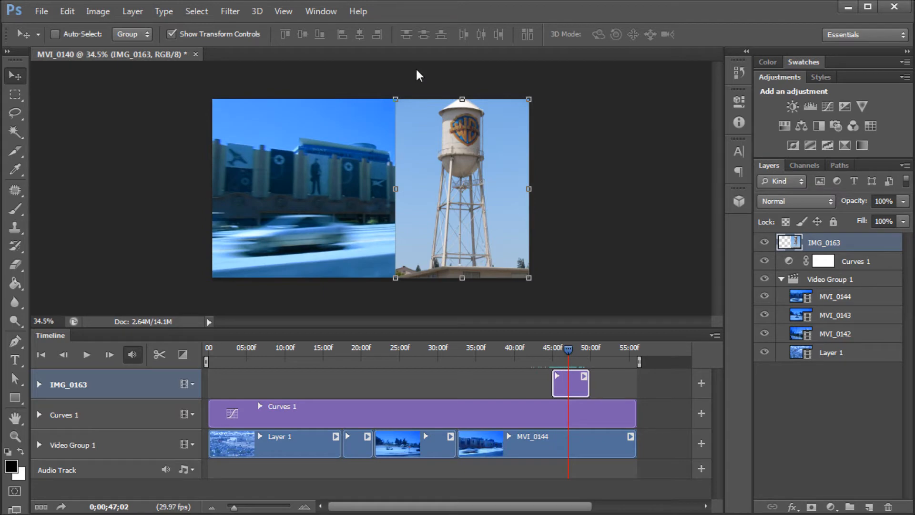
scroll(503, 157, "up", 3)
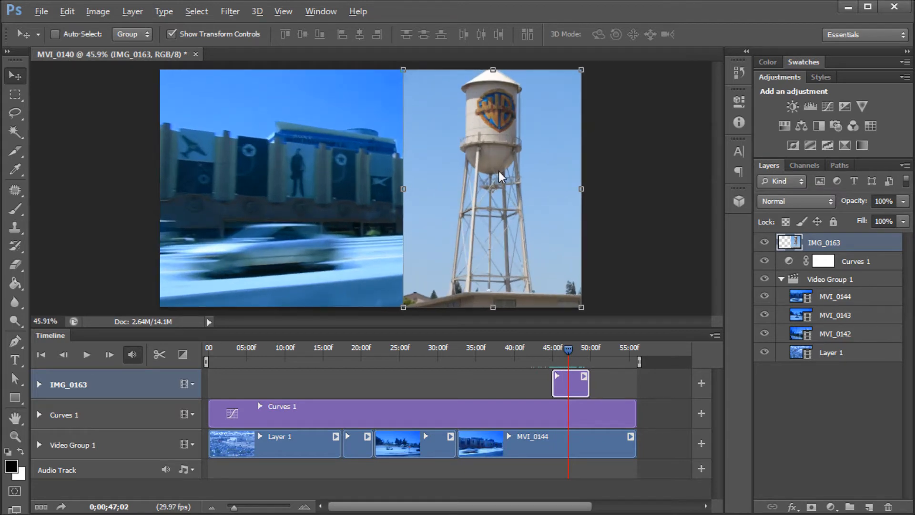
mouse_move(568, 350)
left_mouse_down()
mouse_move(581, 357)
mouse_move(567, 356)
left_mouse_up()
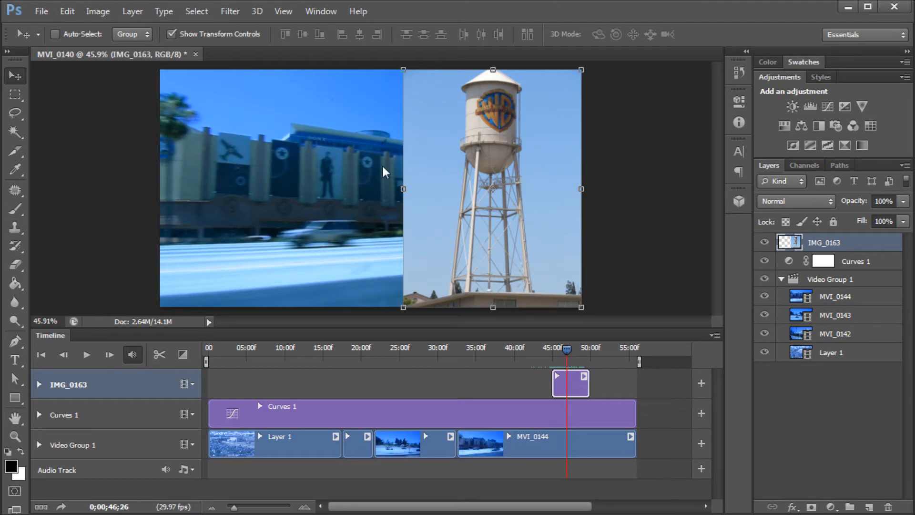
key("w")
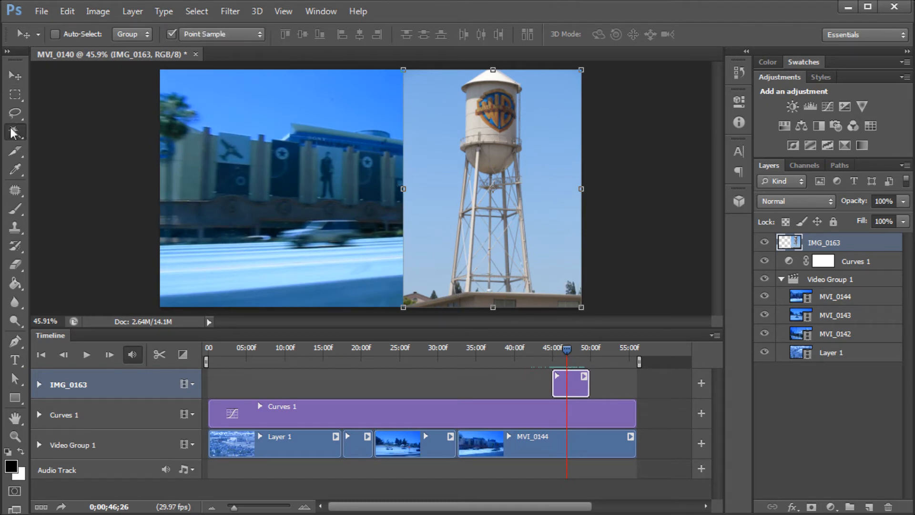
left_click(22, 74)
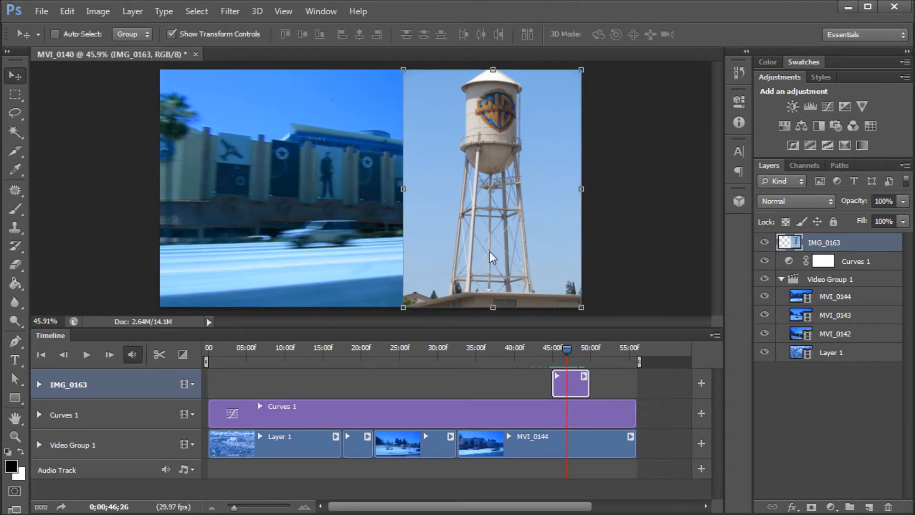
left_click_drag(567, 350, 577, 350)
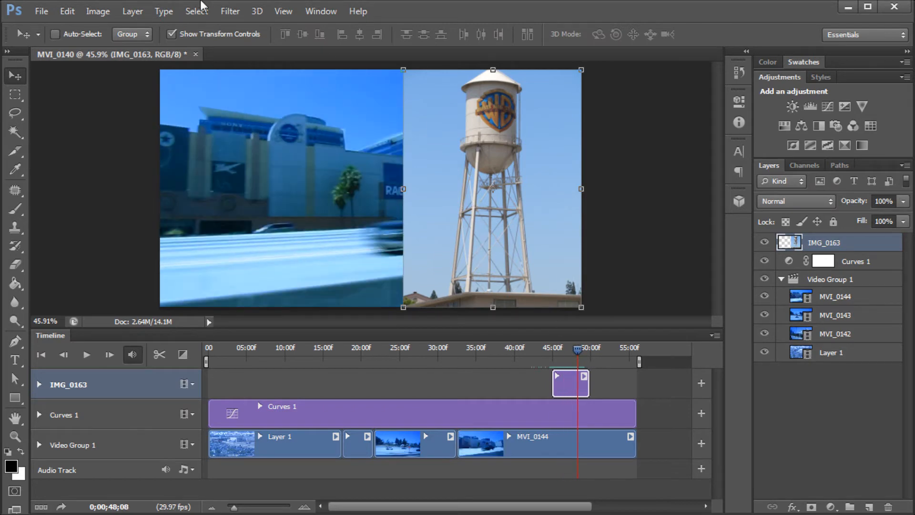
Step: Delete the blue sky from IMG_0163 using a Color Range selection sampled from it with fuzziness 94, and deselect
left_click(188, 11)
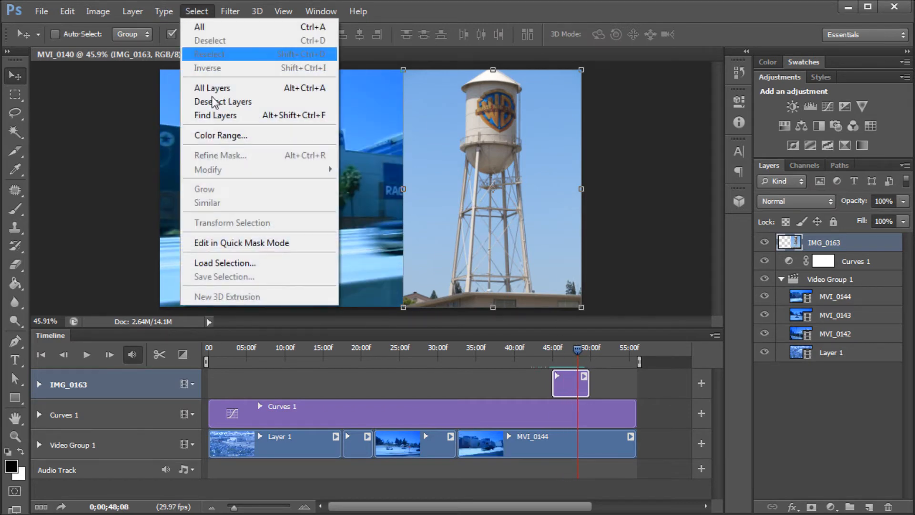
left_click(216, 139)
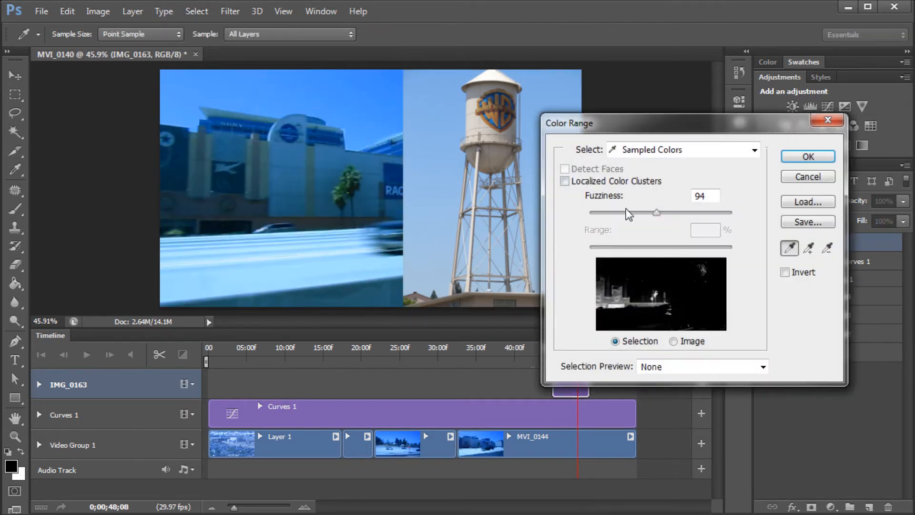
left_click(427, 144)
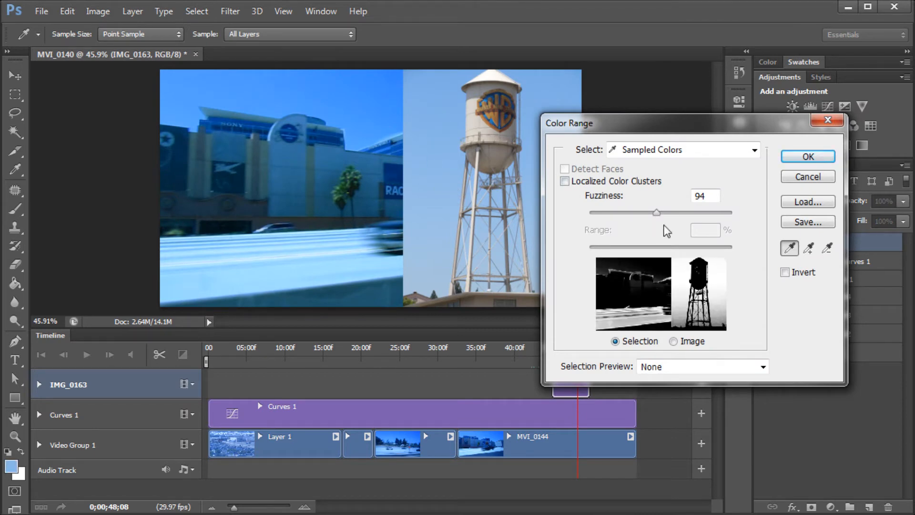
left_click_drag(658, 212, 656, 212)
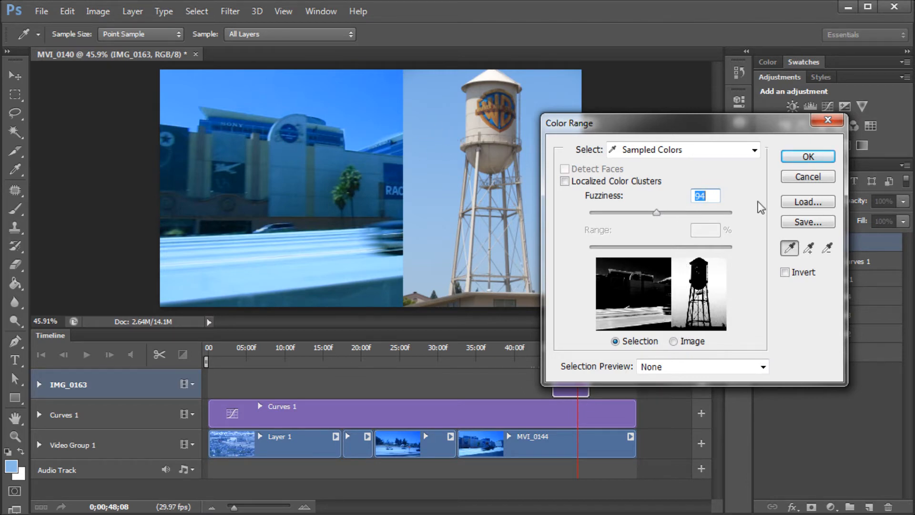
left_click(808, 157)
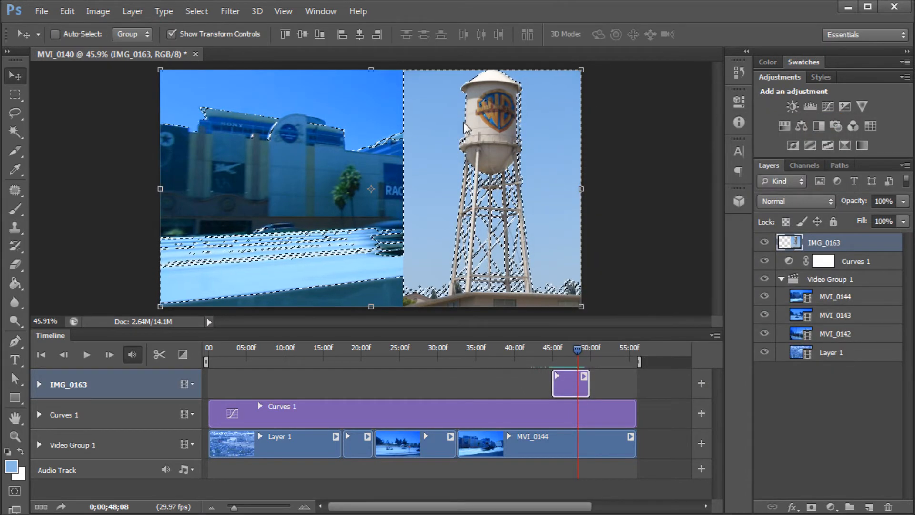
key("Delete")
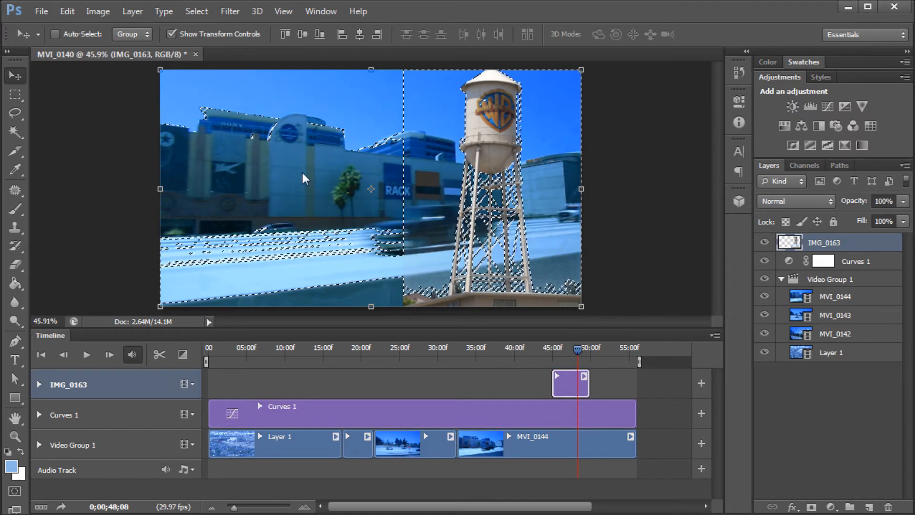
left_click(12, 93)
left_click(97, 122)
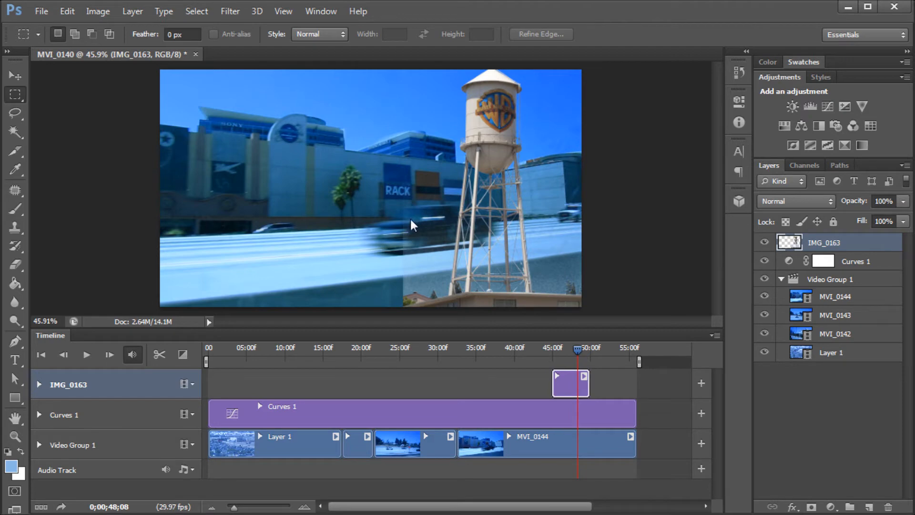
Step: Erase the leftover haze around the water tower's base and move the tower slightly right and down in the frame
left_click(16, 264)
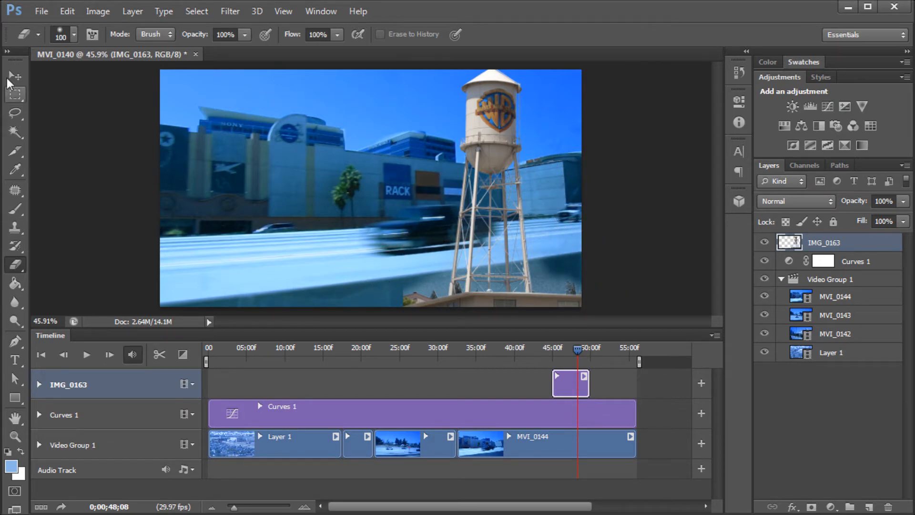
key("v")
left_click_drag(477, 133, 506, 133)
Step: Review the motion presets available for the IMG_0163 clip and leave it on No Motion
left_click_drag(578, 350, 553, 350)
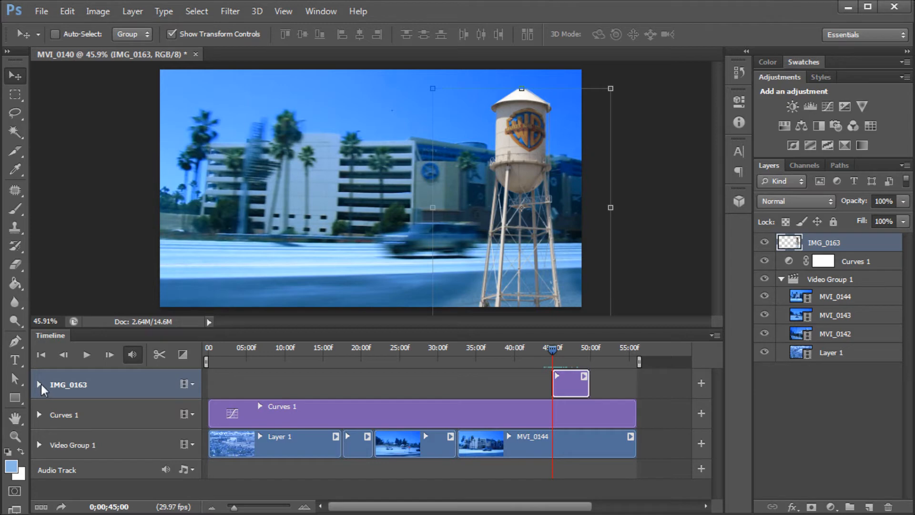
left_click(586, 377)
left_click(585, 377)
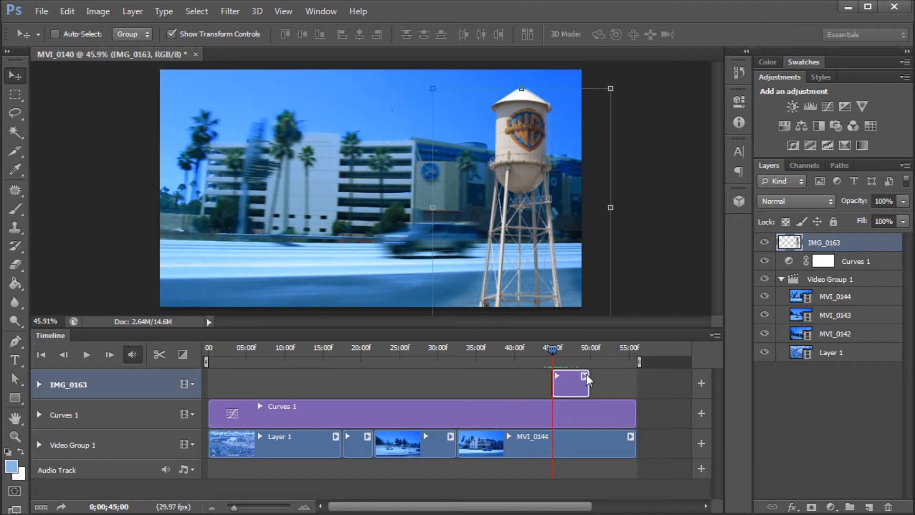
left_click(585, 376)
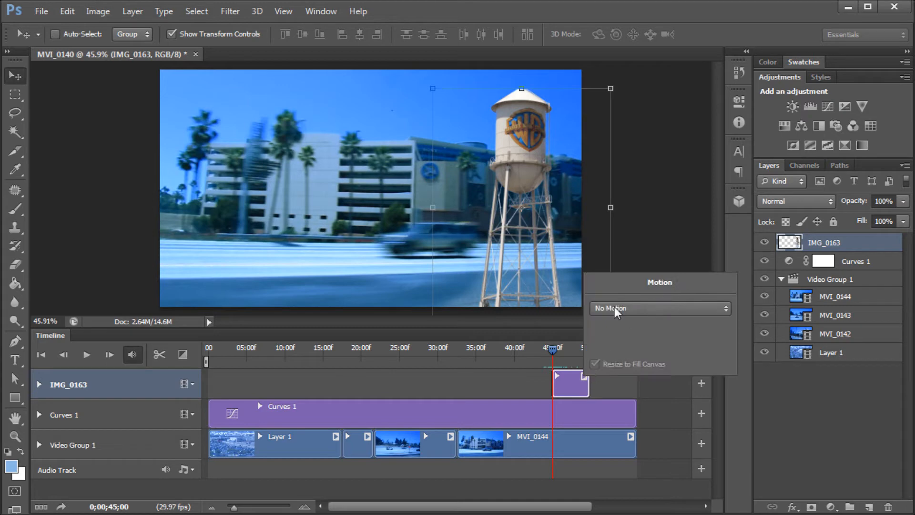
left_click(628, 312)
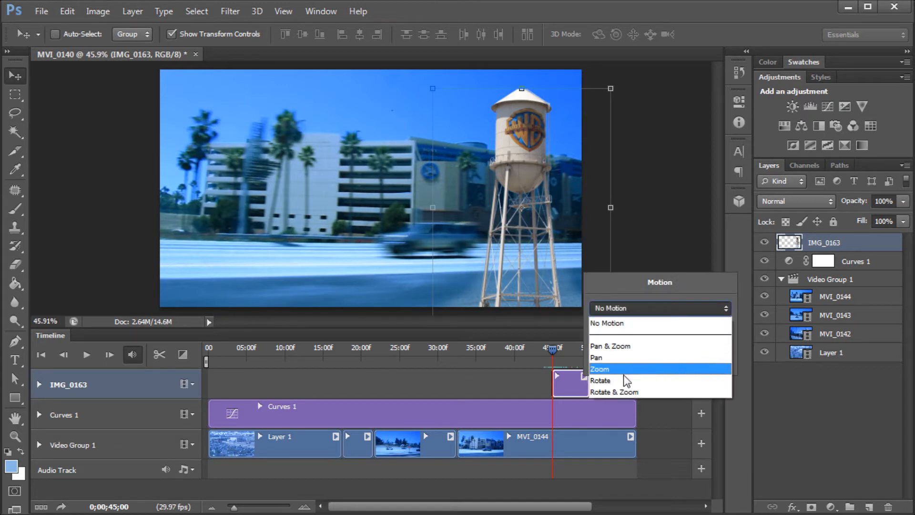
left_click(622, 323)
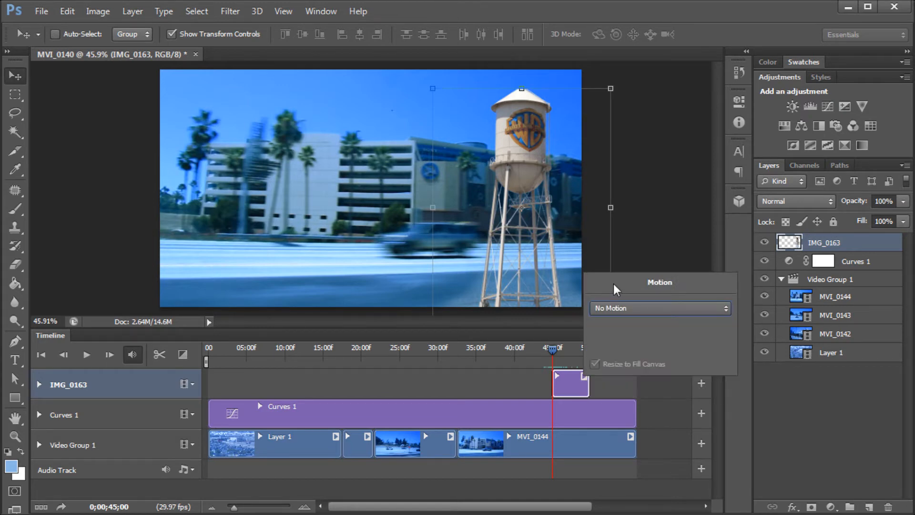
left_click(609, 386)
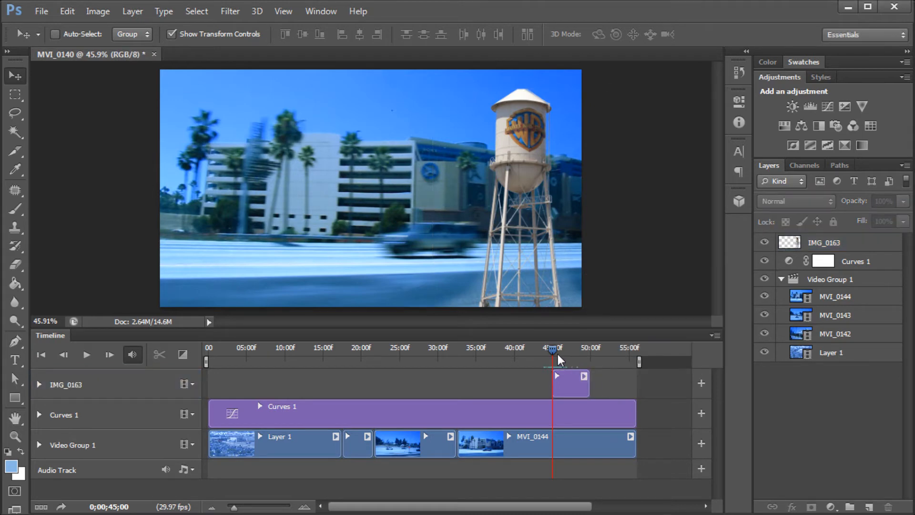
Step: Enable Position animation on IMG_0163 with a keyframe at the clip's start, 0;00;45;00
left_click(560, 354)
left_click_drag(559, 354, 553, 354)
left_click(39, 385)
left_click(39, 384)
left_click(39, 384)
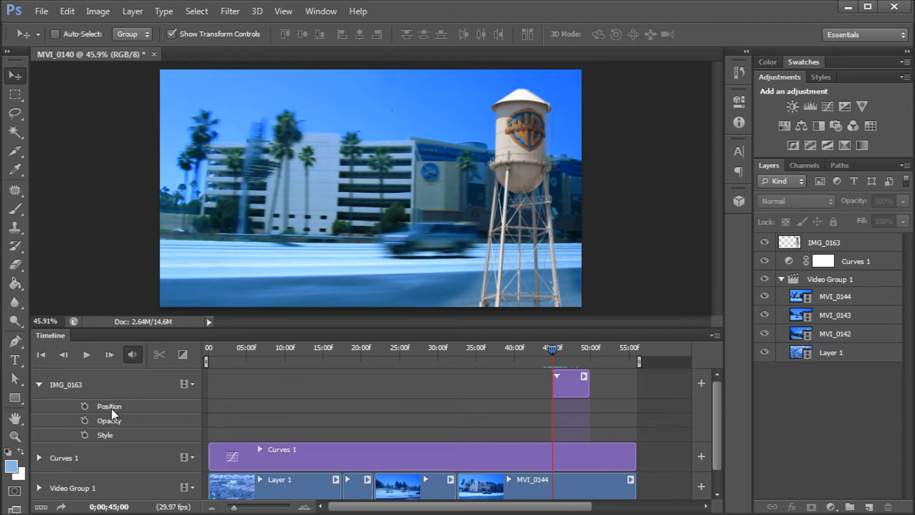
left_click(84, 405)
Step: Add a second Position keyframe to IMG_0163 at 0;00;46;01, keeping the tower in place
left_click_drag(553, 352, 558, 354)
left_click_drag(559, 351, 558, 350)
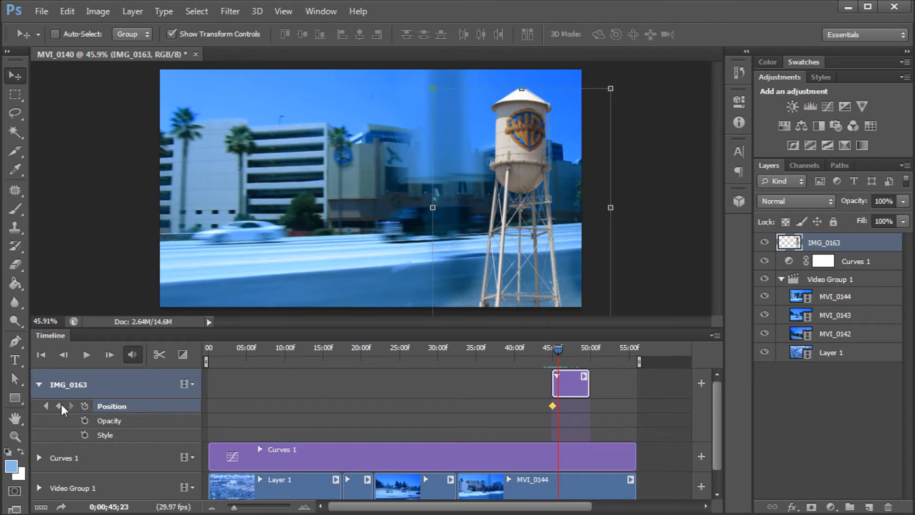
left_click_drag(555, 350, 553, 352)
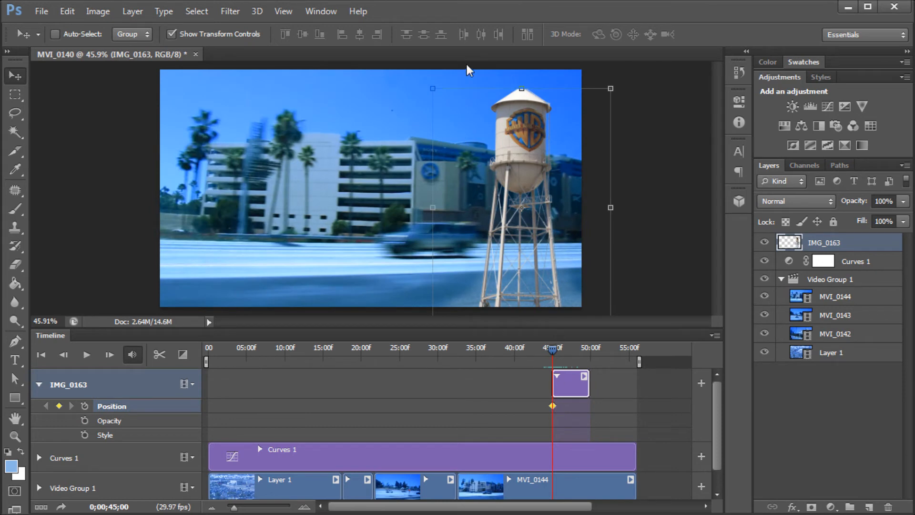
left_click_drag(553, 351, 561, 354)
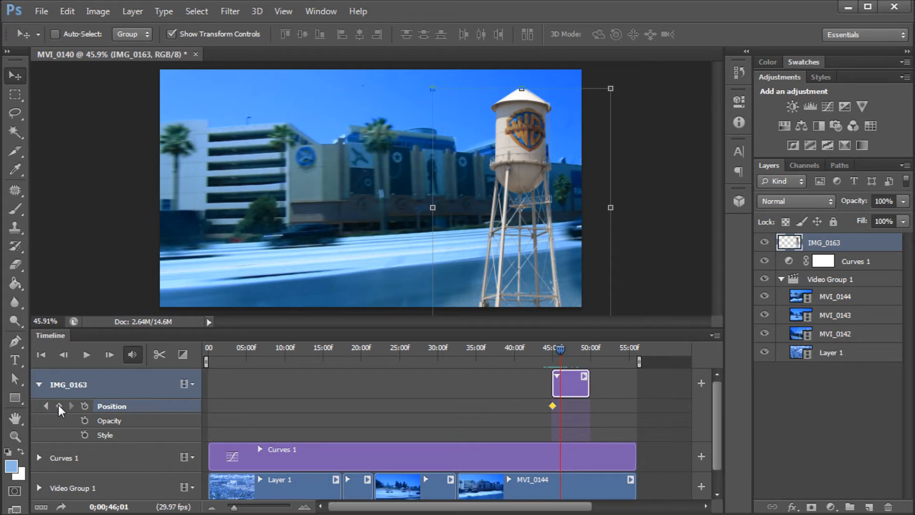
left_click(59, 405)
Step: At the first Position keyframe, 0;00;45;00, move the water tower down until it lies completely below the frame
left_click_drag(556, 351, 553, 350)
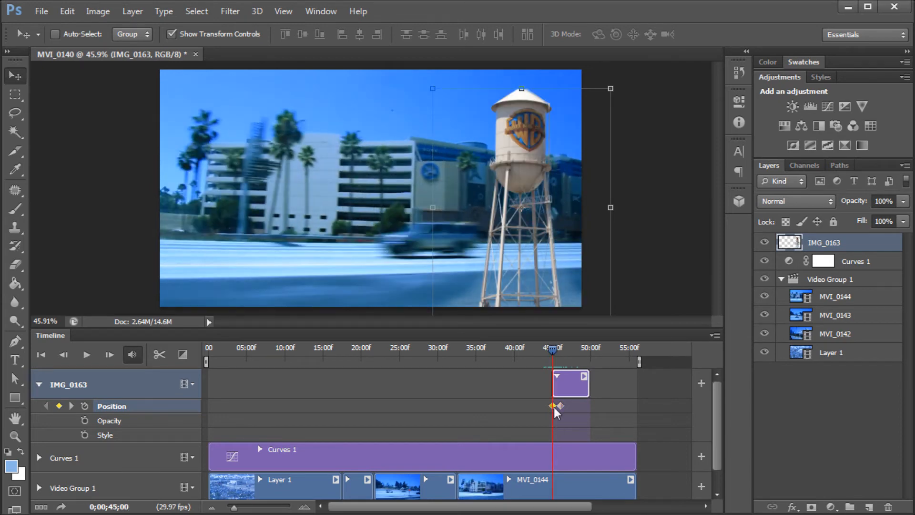
left_click_drag(534, 135, 559, 310)
key("ctrl+alt+z")
scroll(564, 250, "down", 2)
left_click_drag(475, 155, 485, 287)
scroll(433, 185, "up", 1)
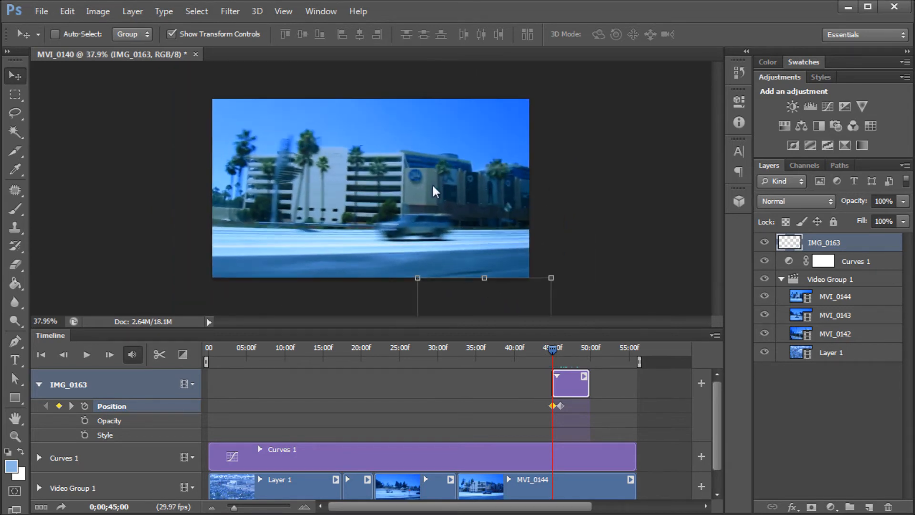
scroll(434, 188, "up", 1)
Step: Add Position keyframes to IMG_0163 at 0;00;48;25 and near the clip's end at 0;00;49;23
left_click_drag(552, 351, 582, 352)
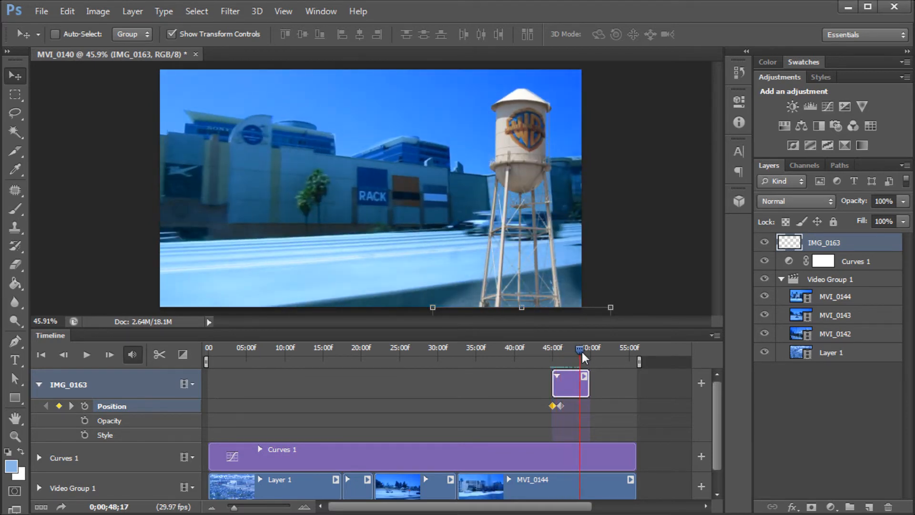
left_click(59, 405)
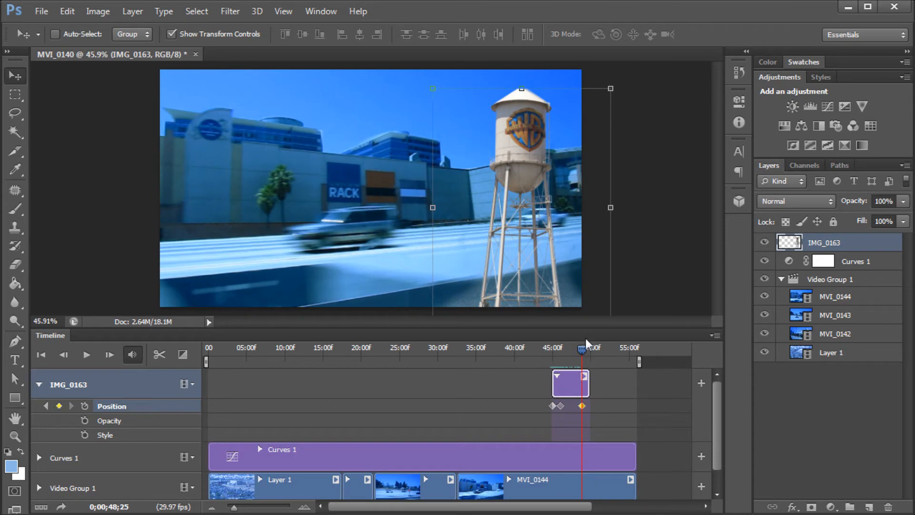
left_click_drag(582, 349, 589, 349)
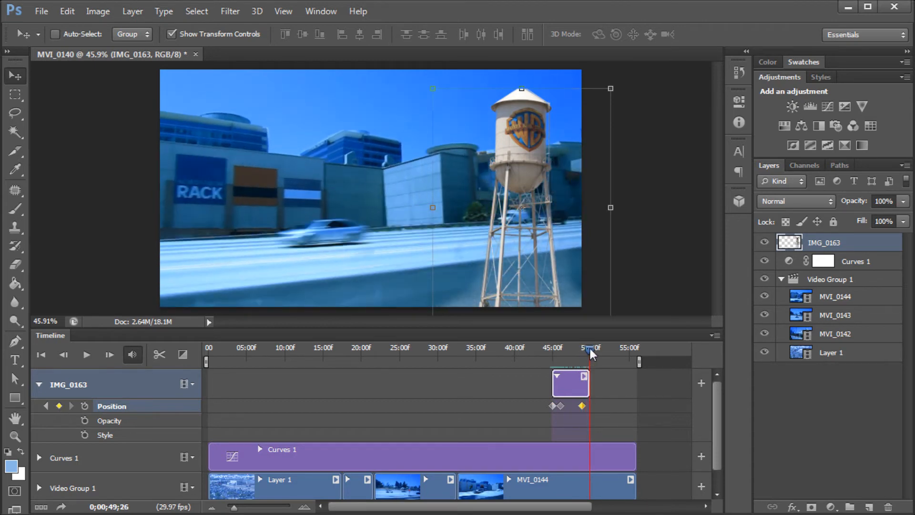
left_click(59, 405)
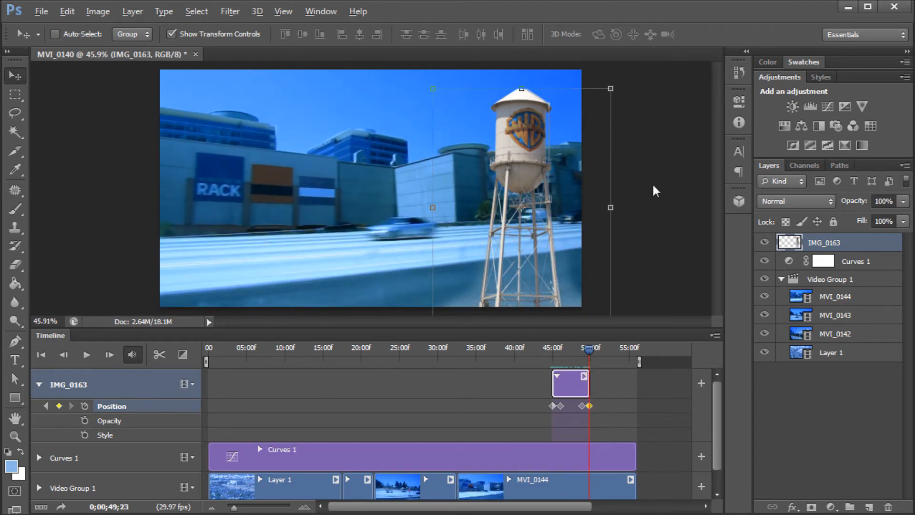
Step: At the last Position keyframe, 0;00;49;23, move the water tower down out of the frame
scroll(639, 186, "down", 3)
left_click_drag(463, 160, 471, 282)
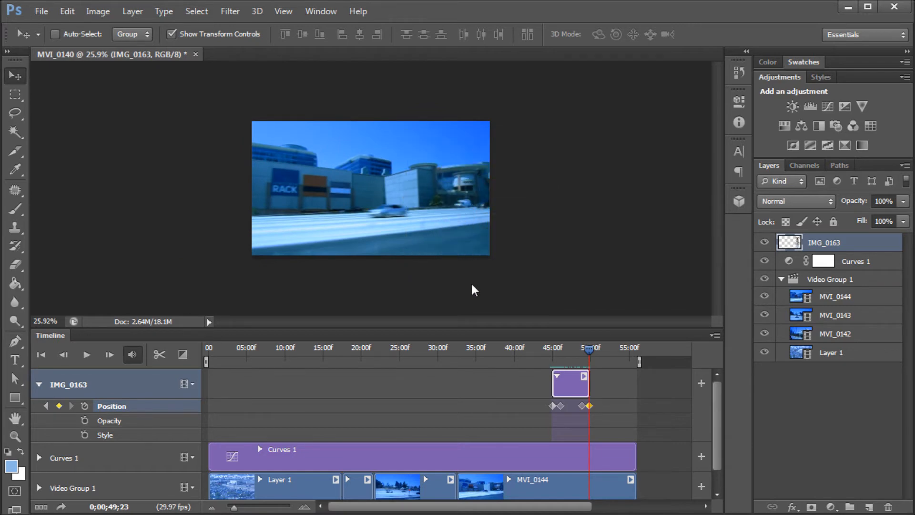
scroll(398, 183, "up", 3)
Step: Scrub through the IMG_0163 clip to check the tower's rising animation, and collapse its keyframe tracks
left_click_drag(579, 352, 556, 365)
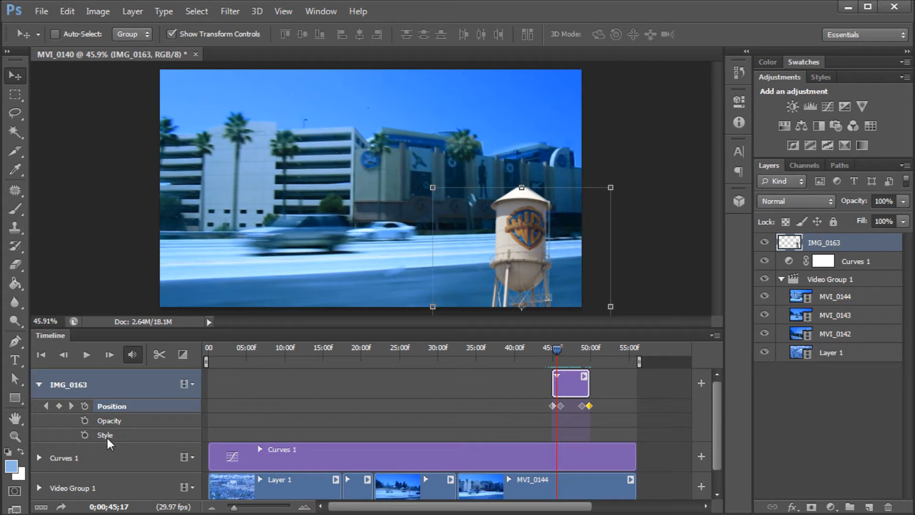
left_click_drag(560, 350, 566, 350)
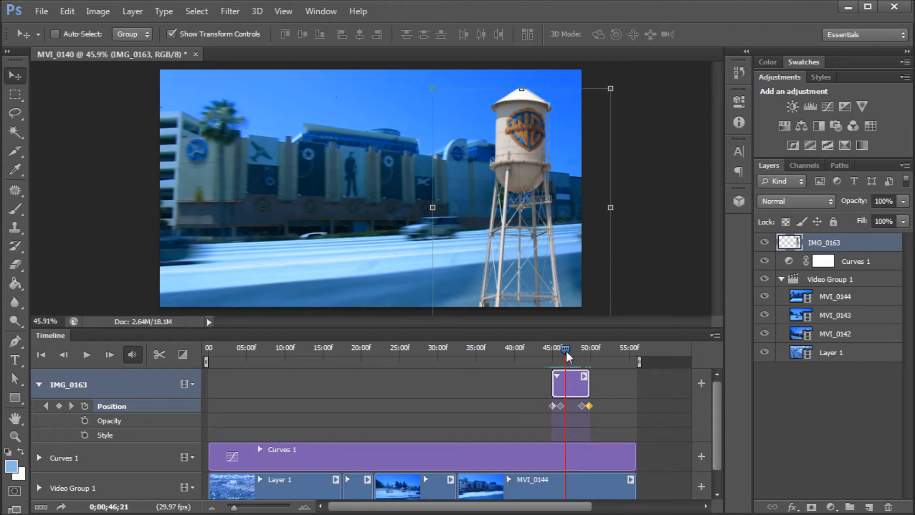
mouse_move(551, 346)
left_mouse_down()
mouse_move(583, 350)
mouse_move(562, 352)
left_mouse_up()
left_click(39, 384)
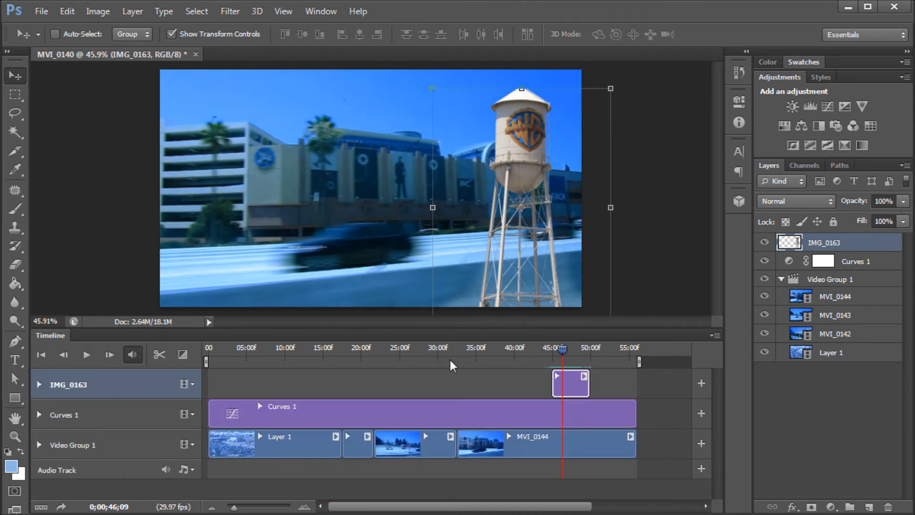
Step: Split the Layer 1 clip at 0;00;08;27 and trim the end of its first part slightly
left_click(269, 357)
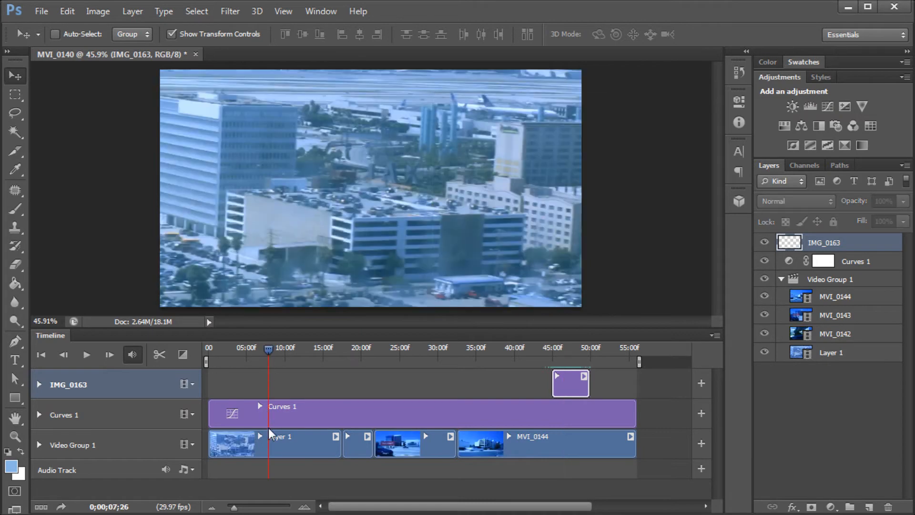
left_click(276, 446)
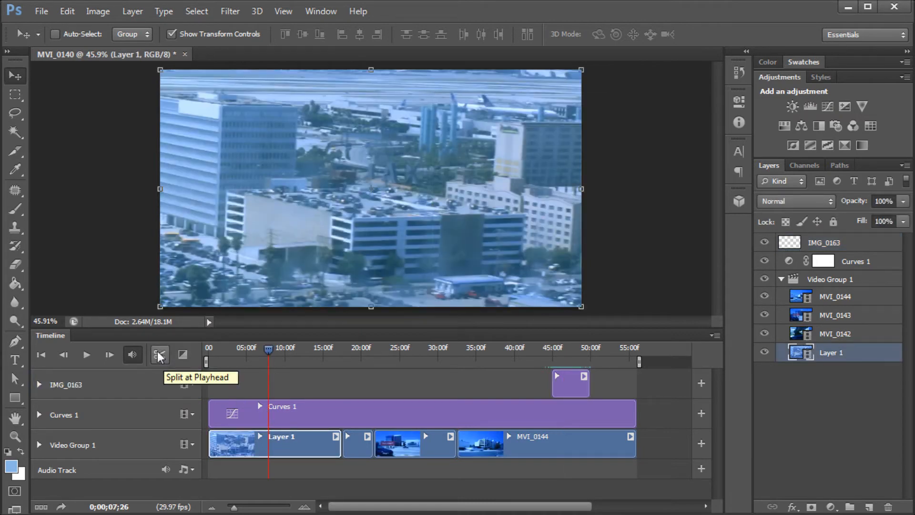
left_click_drag(269, 350, 276, 350)
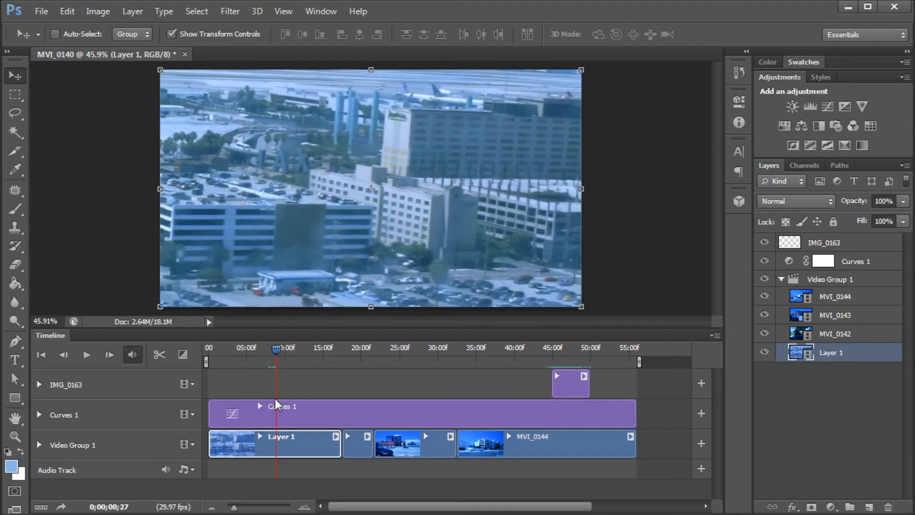
left_click(161, 354)
left_click_drag(273, 445, 263, 446)
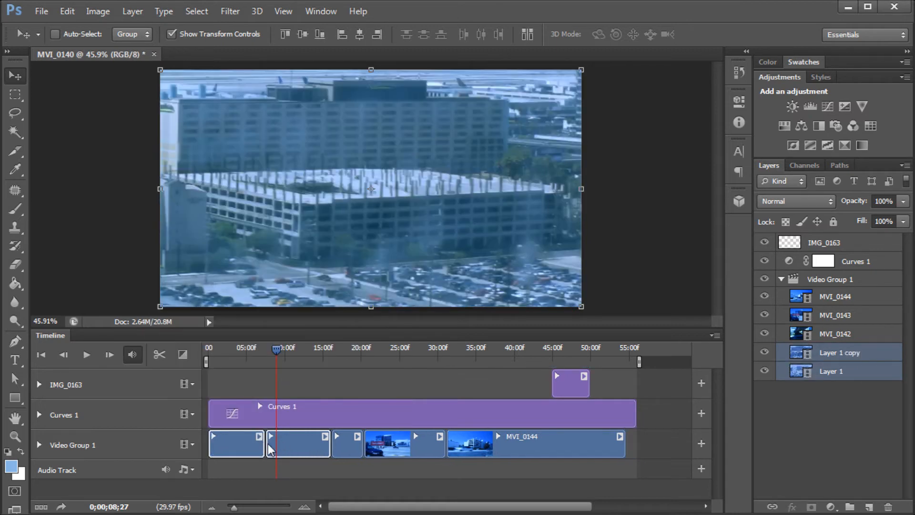
Step: Undo the trim and split of the Layer 1 clip, and collapse the IMG_0163 keyframe tracks
key("ctrl+z")
key("ctrl+z")
key("ctrl+z")
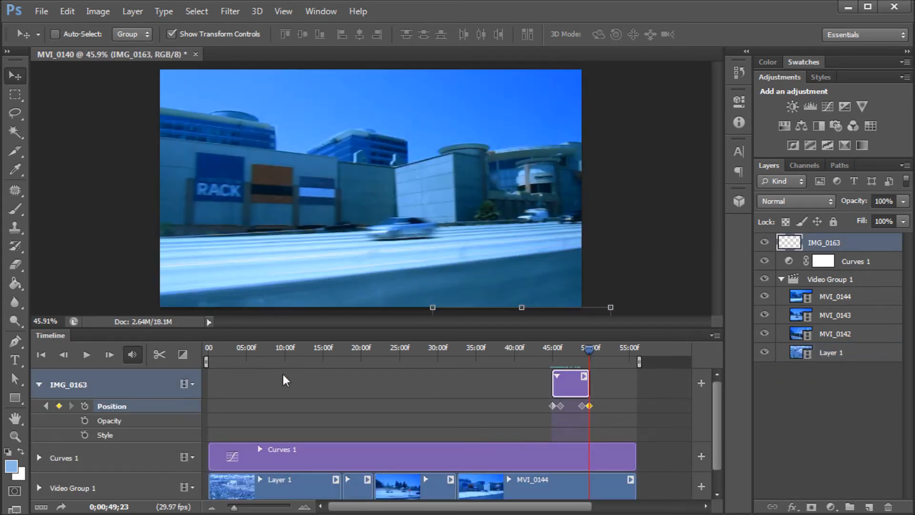
scroll(425, 373, "down", 1)
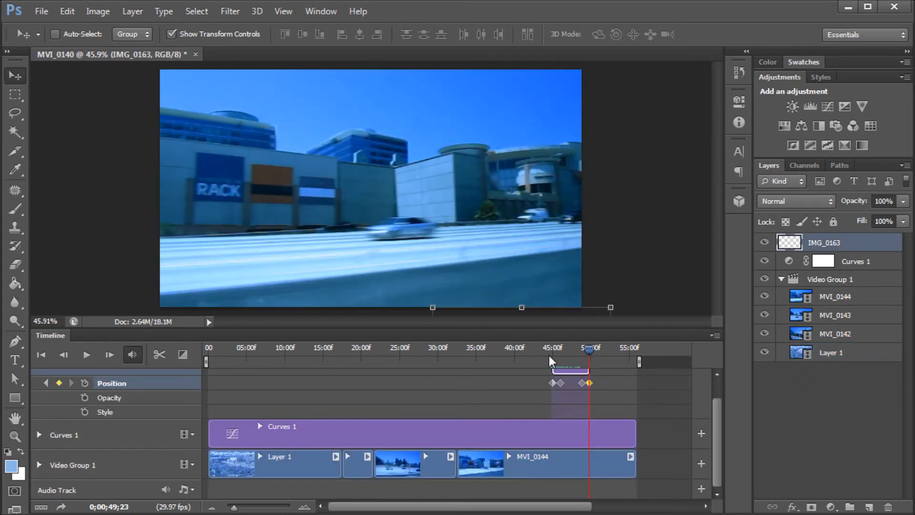
scroll(311, 422, "up", 1)
left_click(39, 384)
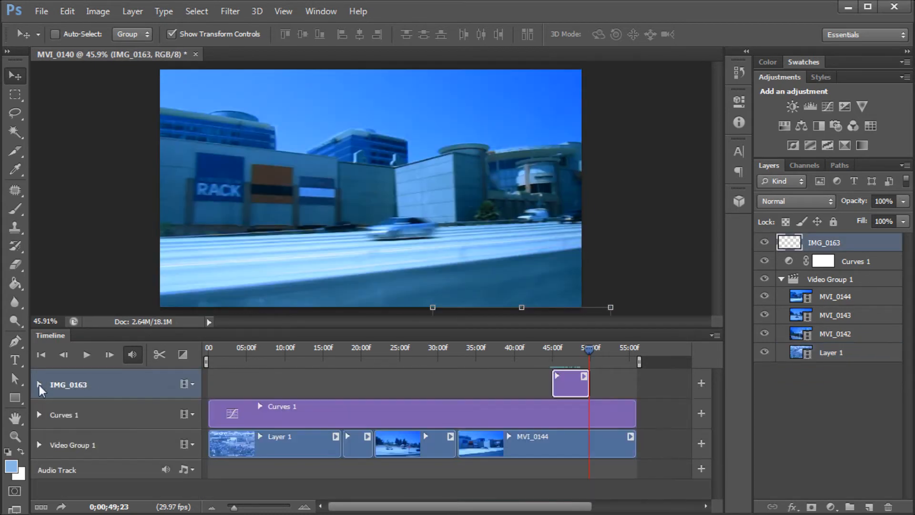
Step: Apply a 1 s Cross Fade transition at each of the three cuts between the clips in Video Group 1
left_click(363, 351)
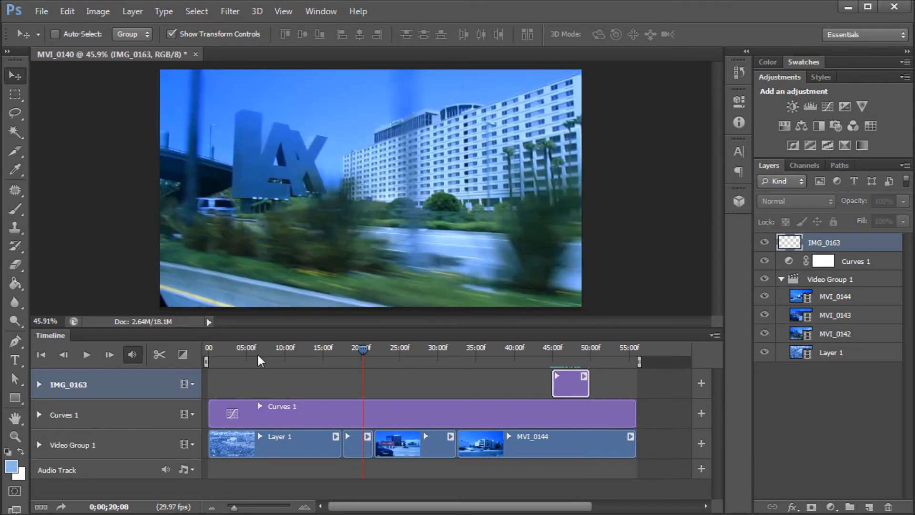
left_click(183, 354)
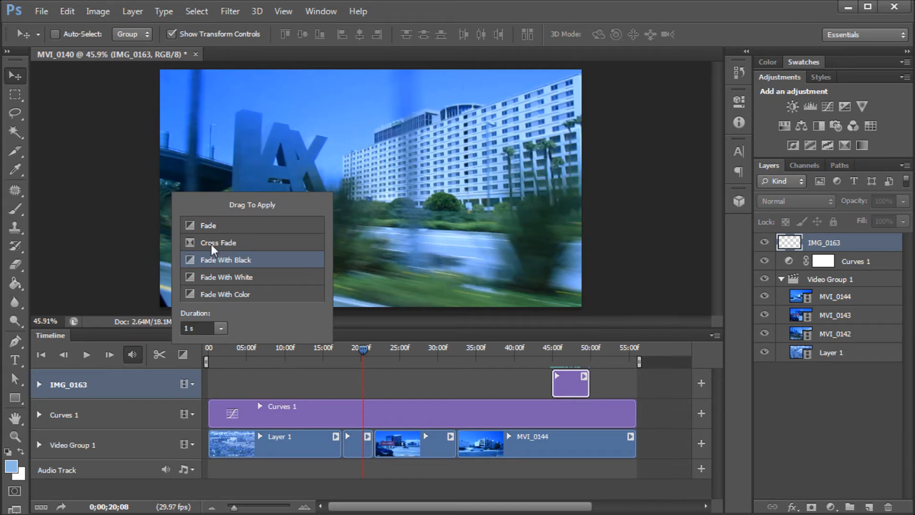
left_click_drag(216, 241, 333, 387)
left_click_drag(342, 438, 365, 442)
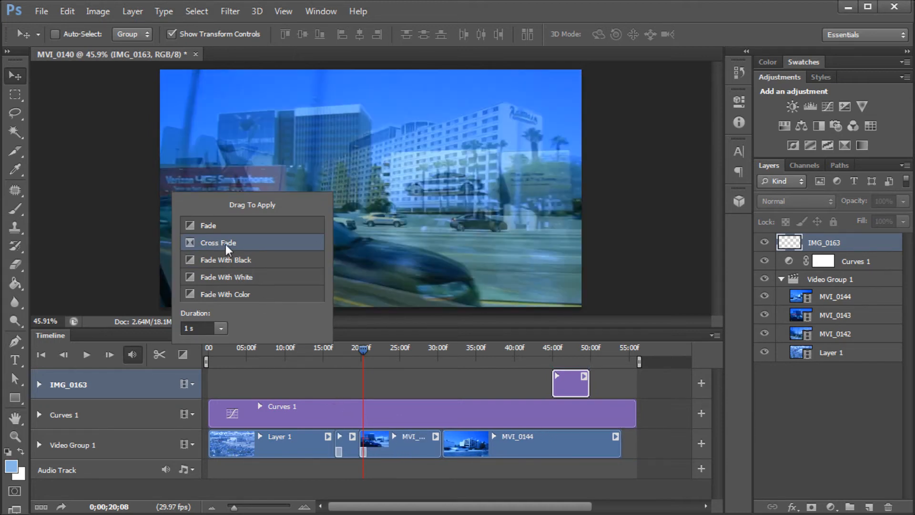
left_click_drag(437, 442, 439, 442)
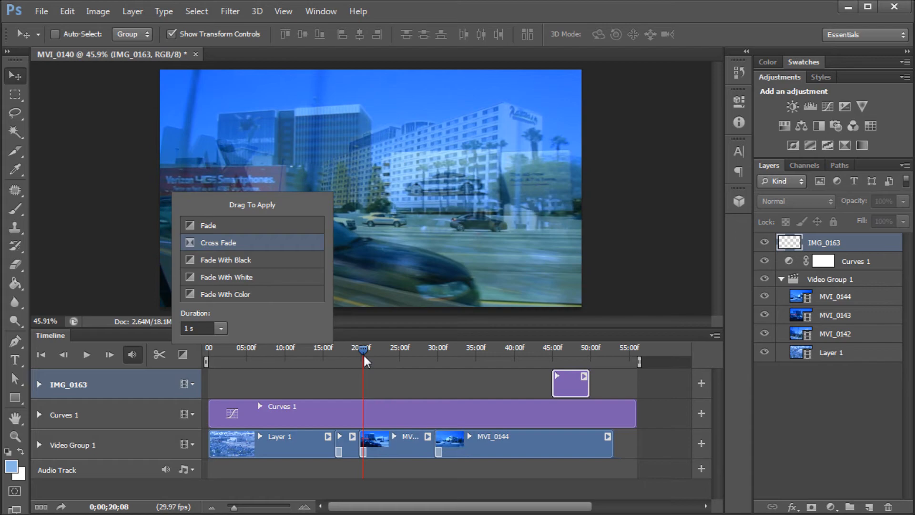
Step: Play the timeline from shortly before the first cross fade through the second to check both transitions
left_click(317, 381)
left_click_drag(356, 347, 326, 353)
key("space")
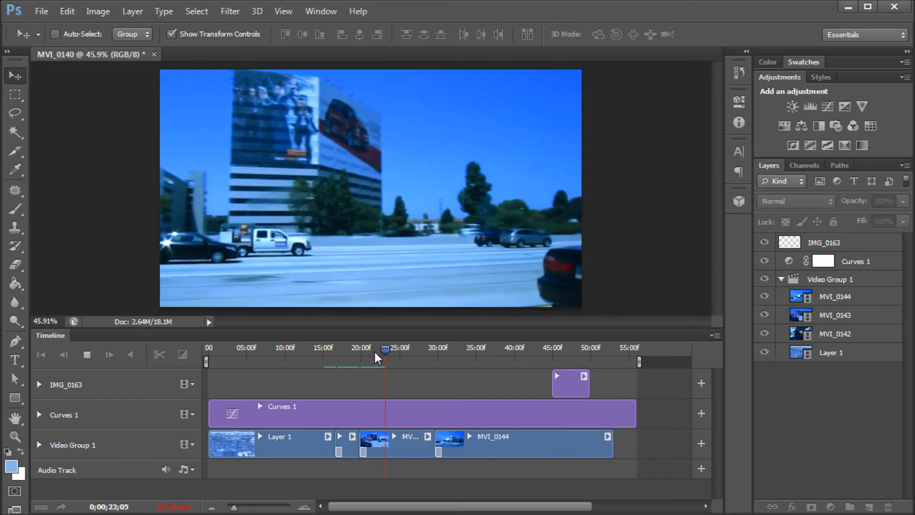
key("space")
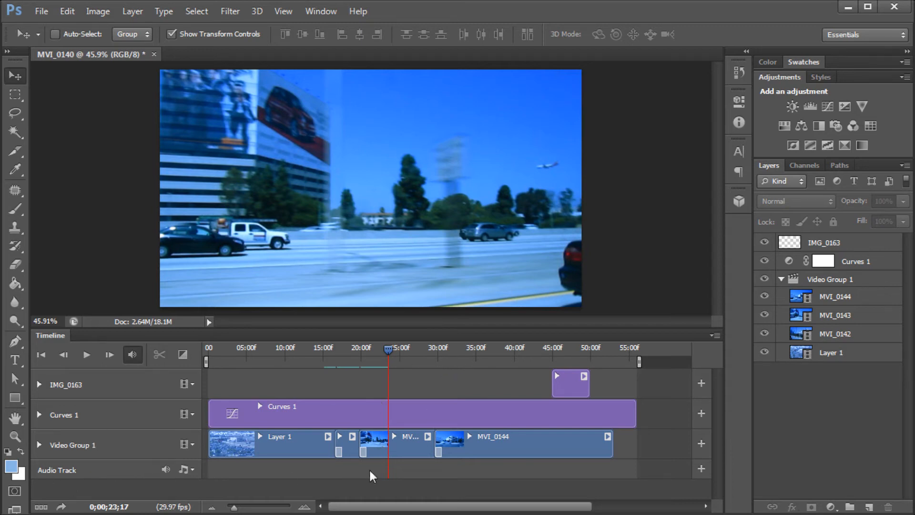
Step: Move the playhead to 0;00;14;24 and mute the audio of the Layer 1 clip in Video Group 1
left_click(287, 454)
left_click_drag(397, 350, 322, 358)
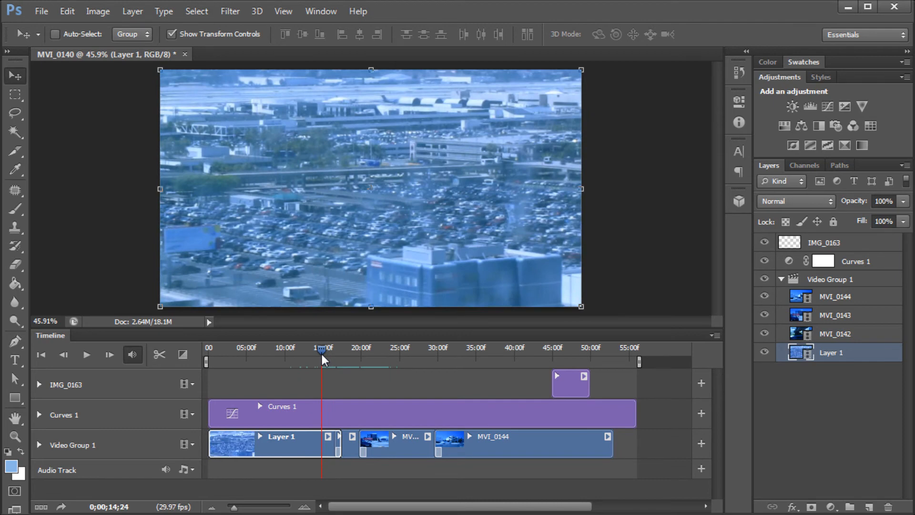
left_click(327, 436)
left_click(326, 436)
left_click(608, 436)
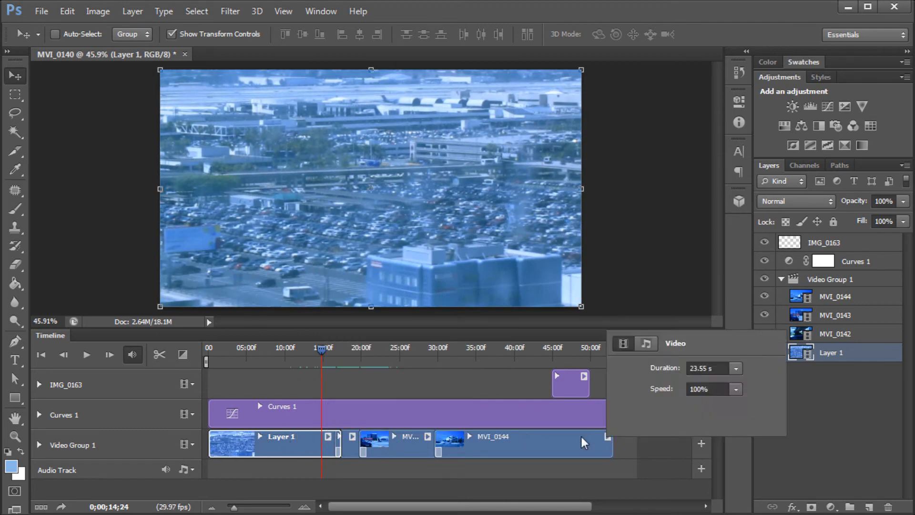
left_click(426, 436)
left_click(328, 437)
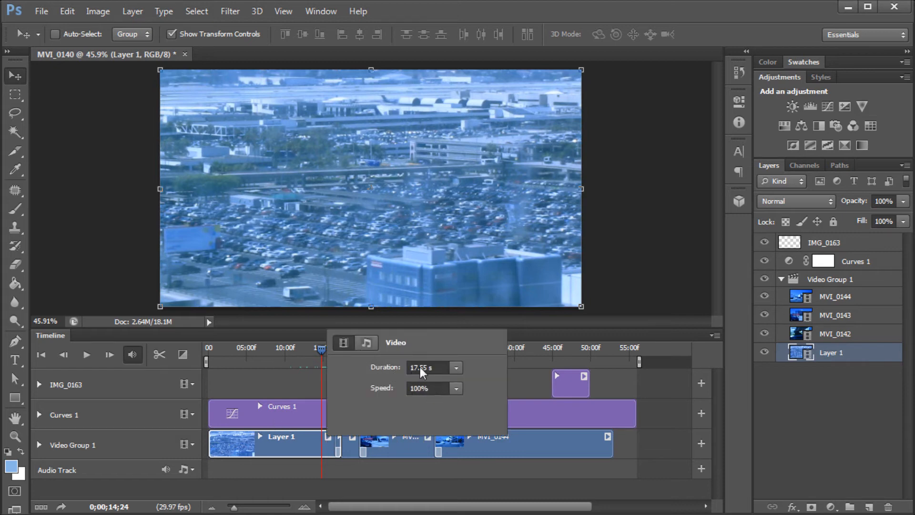
left_click(366, 343)
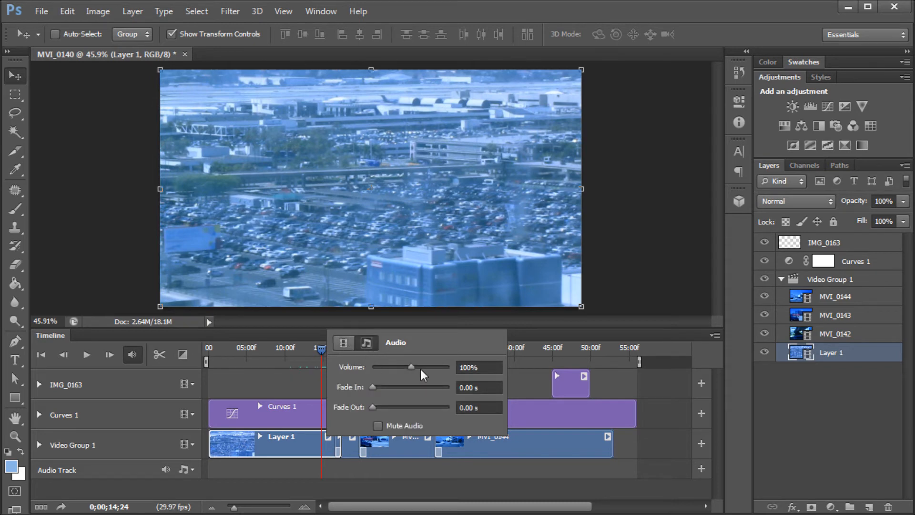
left_click(400, 425)
left_click(357, 459)
Step: Mute the audio of the MVI_0142 and MVI_0143 clips in Video Group 1
left_click(351, 438)
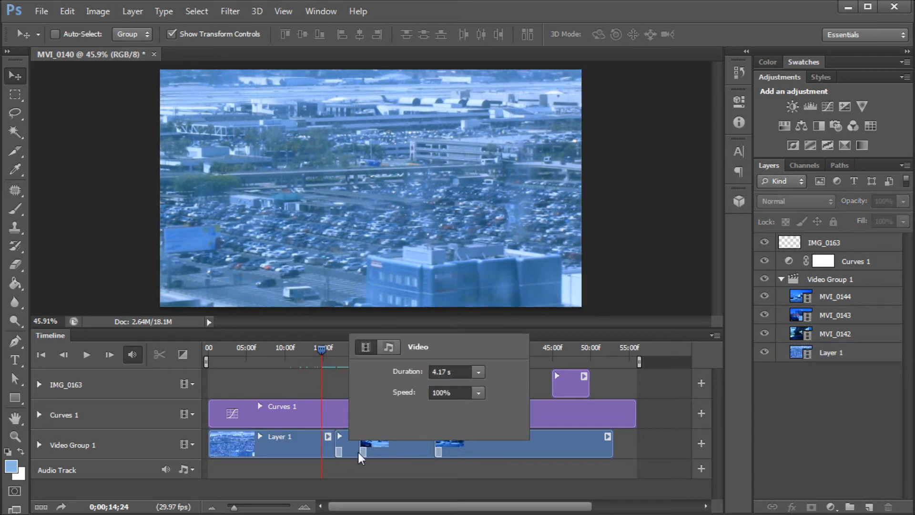
left_click(359, 455)
left_click(353, 436)
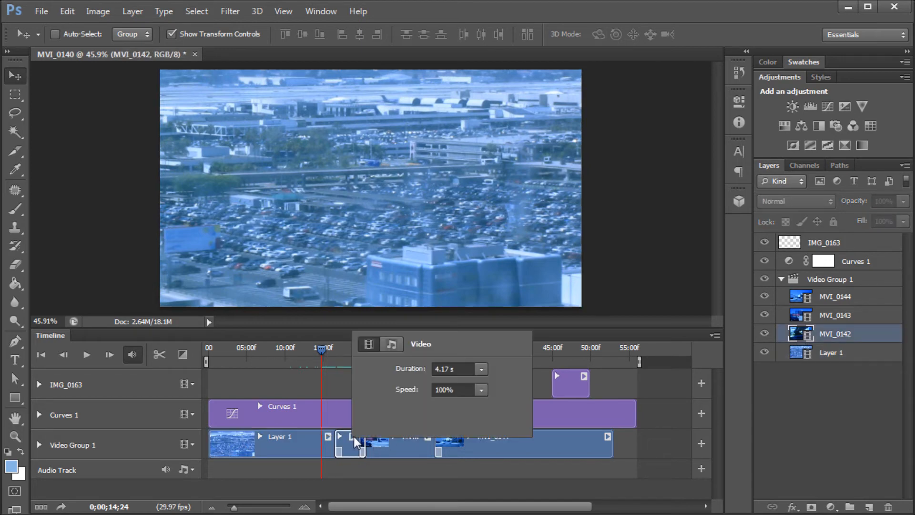
left_click(390, 347)
left_click(407, 453)
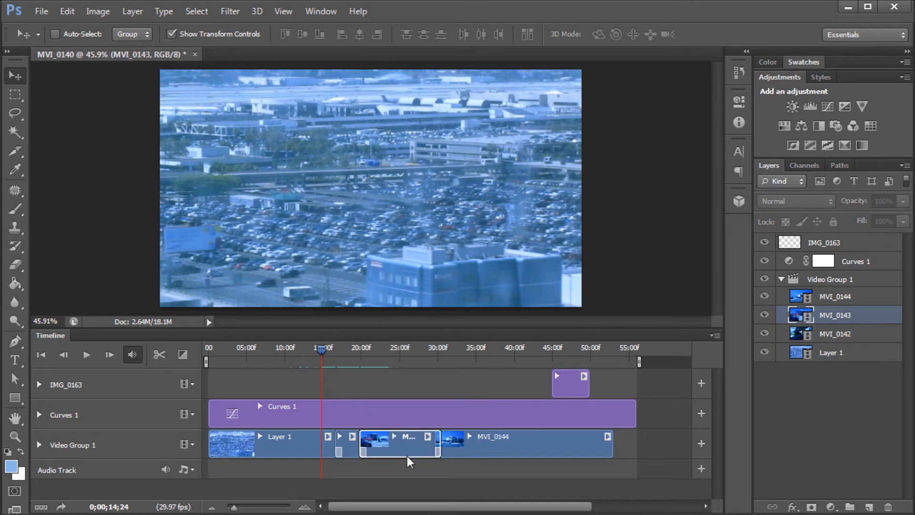
left_click(427, 436)
left_click(463, 346)
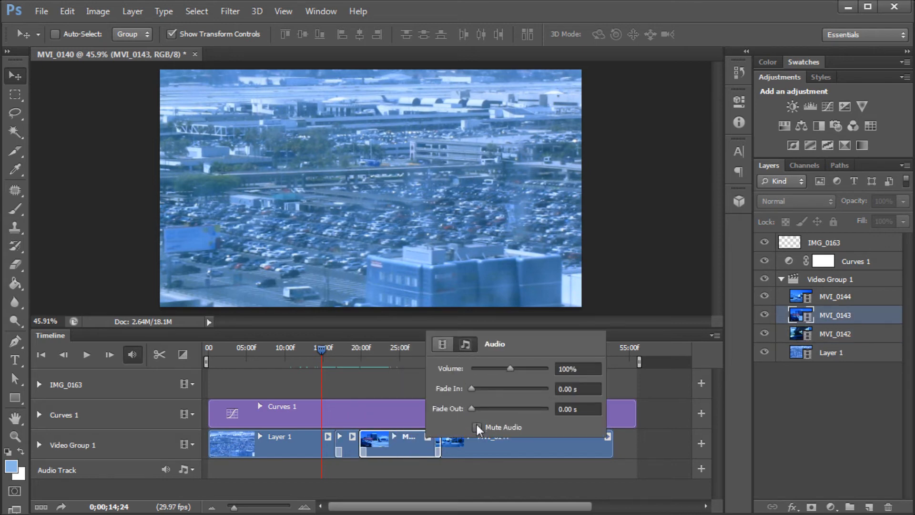
Step: Mute the audio of the MVI_0144 clip, the last clip in Video Group 1
left_click(508, 452)
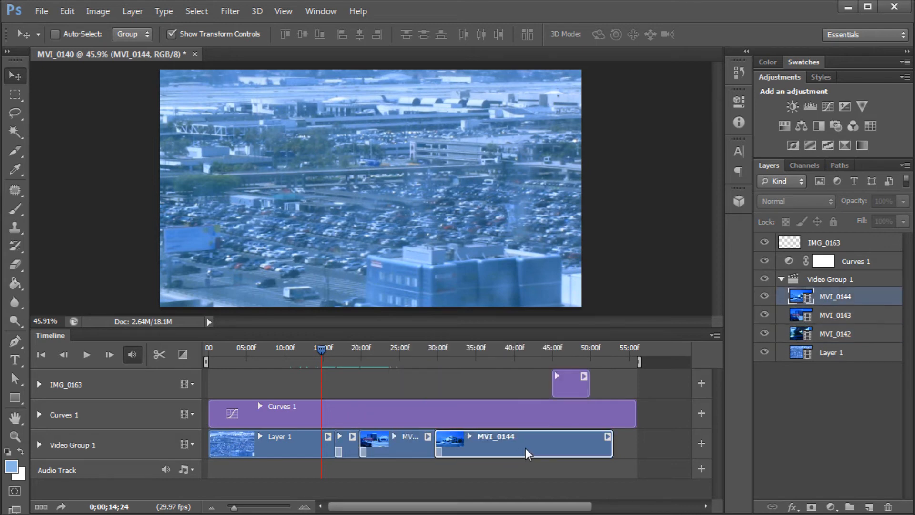
left_click(608, 437)
left_click(651, 343)
left_click(663, 428)
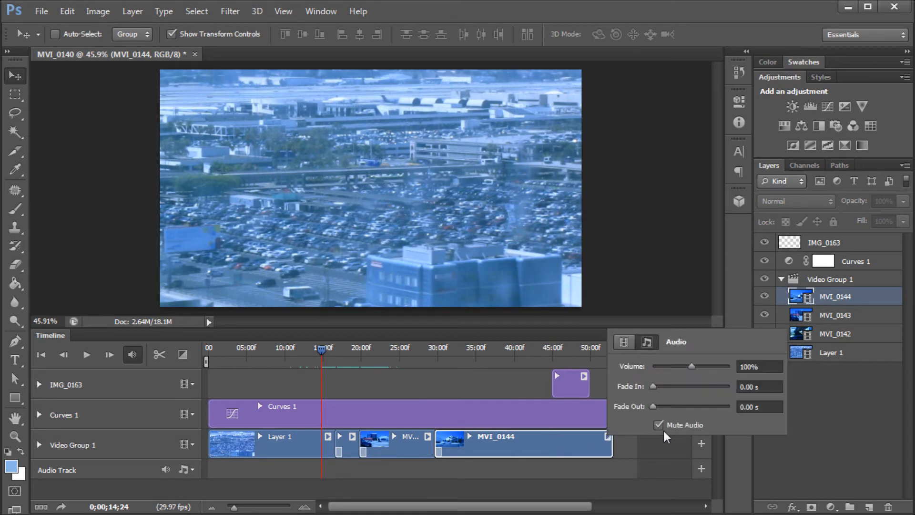
left_click(579, 470)
Step: Scrub the playhead through the first cross fade to 0;00;19;02 to check the transition
left_click_drag(234, 507, 235, 508)
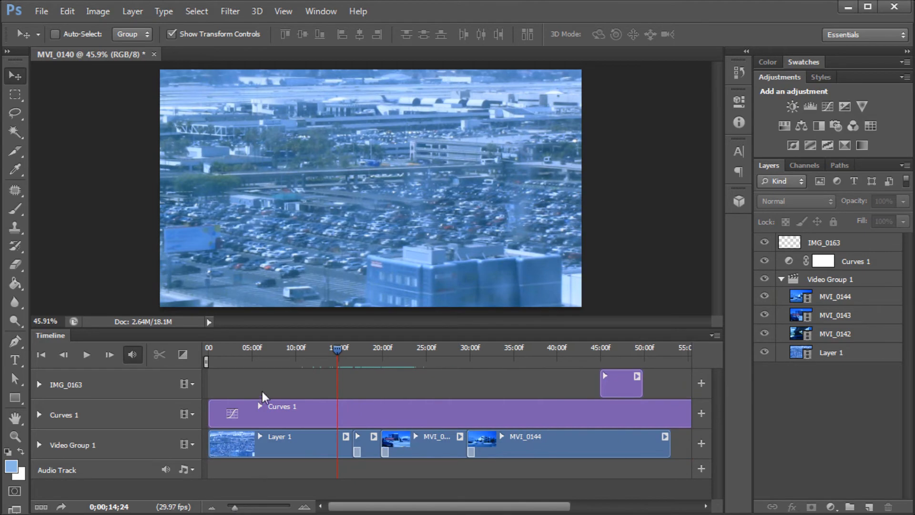
mouse_move(338, 348)
left_mouse_down()
mouse_move(363, 354)
mouse_move(351, 355)
left_mouse_up()
mouse_move(235, 507)
left_mouse_down()
mouse_move(264, 509)
mouse_move(234, 509)
left_mouse_up()
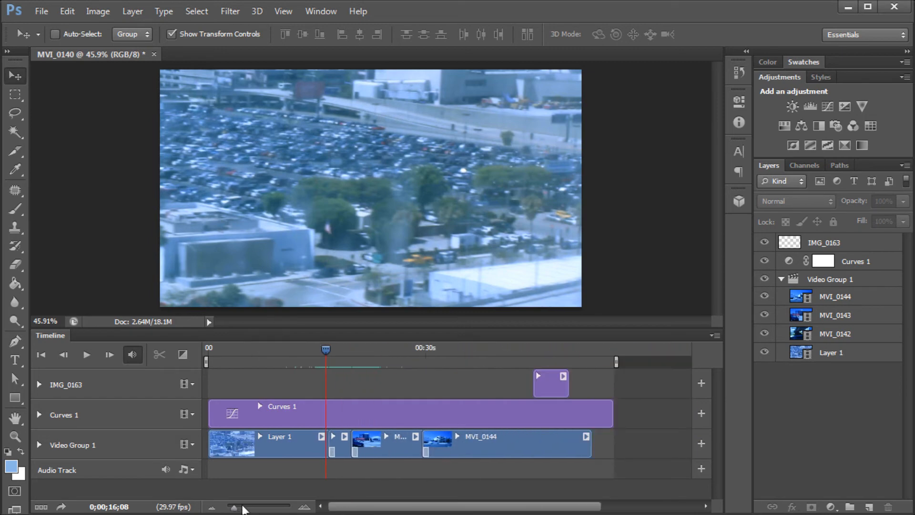
left_click_drag(242, 506, 236, 505)
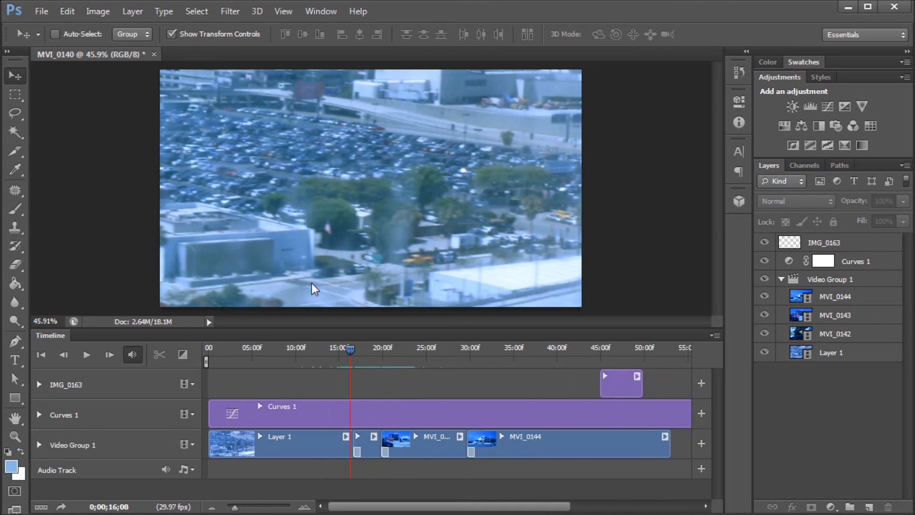
left_click_drag(353, 352, 375, 364)
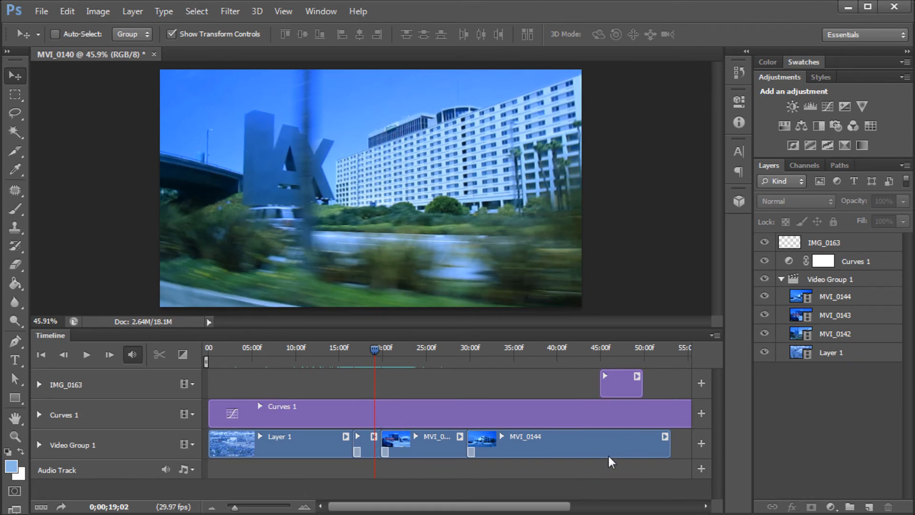
Step: Add the ChangeIt MP3 file from the PS Video folder to the audio track
left_click(701, 469)
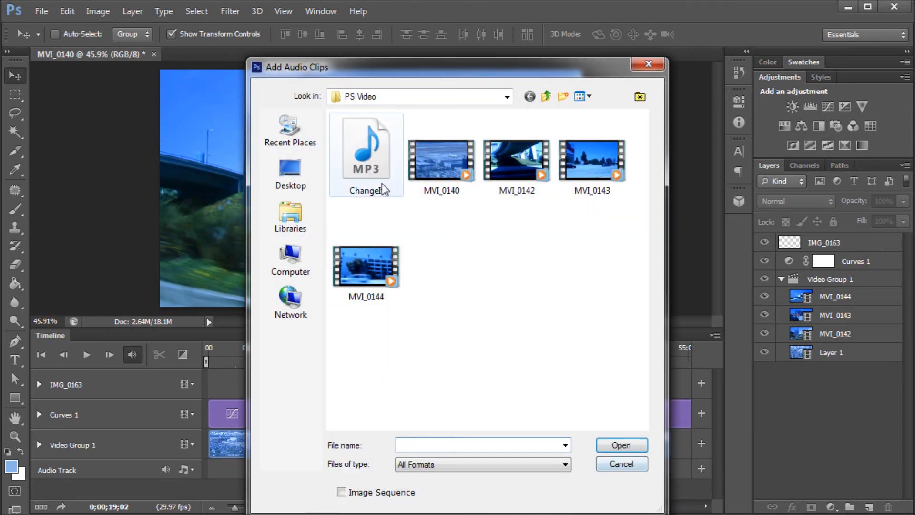
left_click(353, 141)
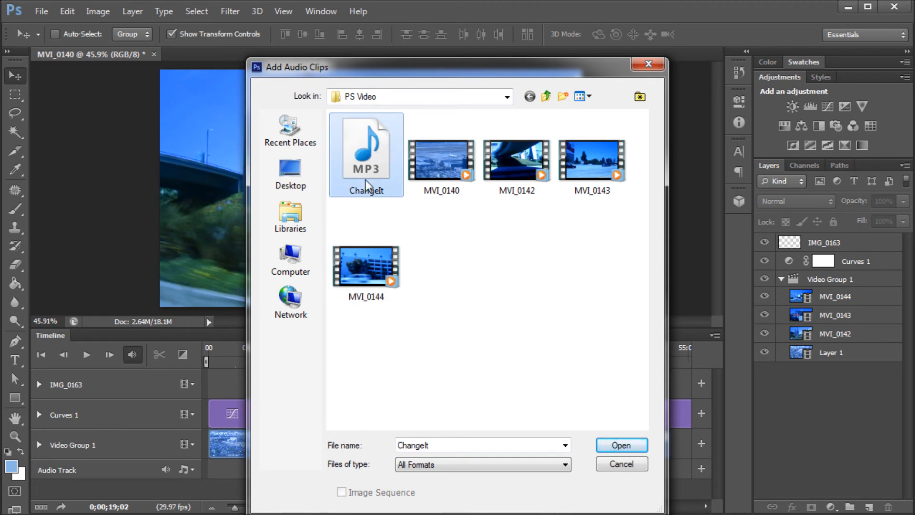
left_click(614, 446)
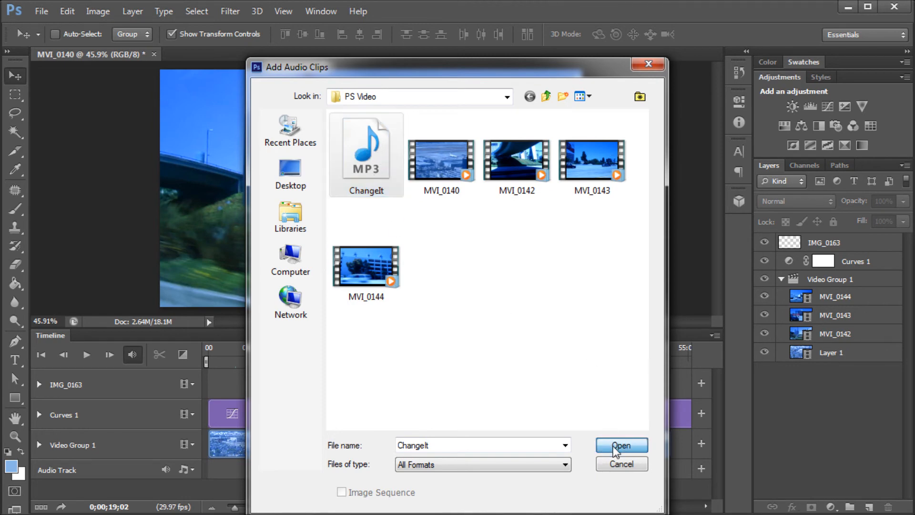
left_click_drag(384, 507, 355, 504)
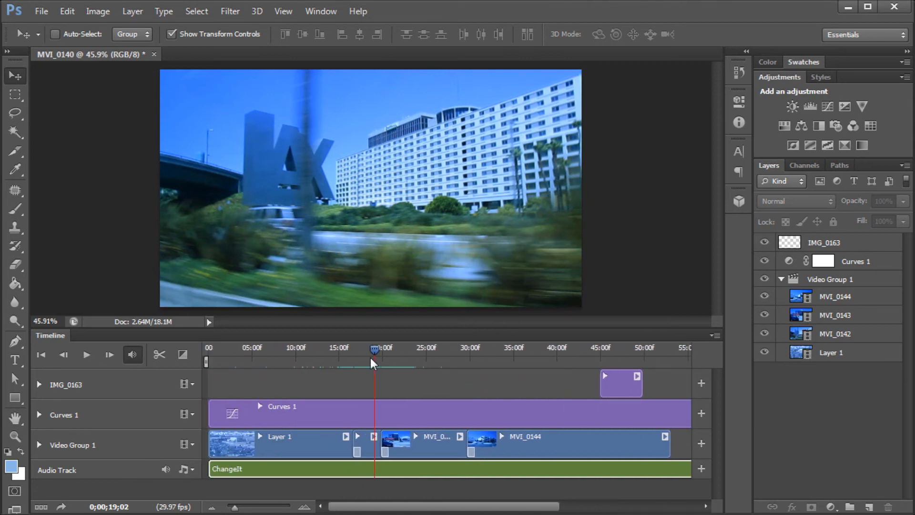
Step: Play the timeline briefly from about 0;00;11;00 to check the clips with the added music
left_click(304, 362)
key("space")
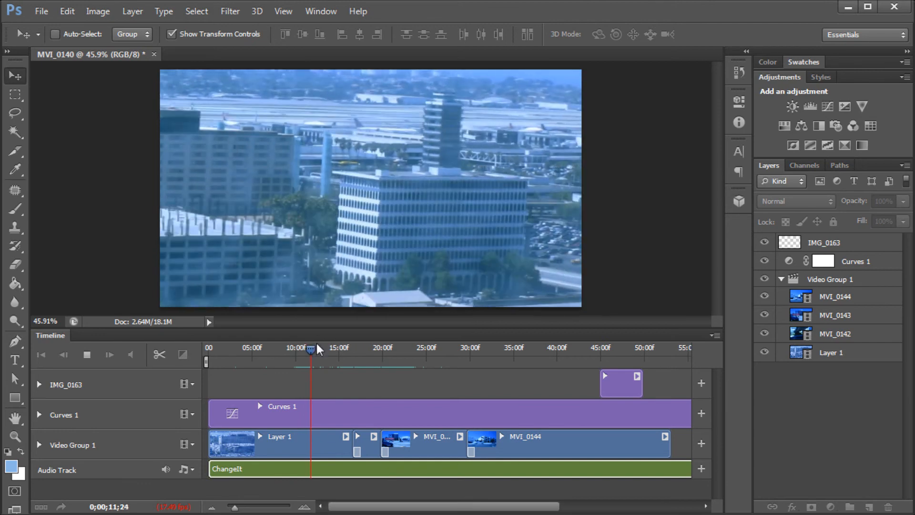
key("space")
Step: Scrub the playhead back and forth around the cross fade between MVI_0142 and MVI_0143, ending at 0;00;19;22
left_click(288, 448)
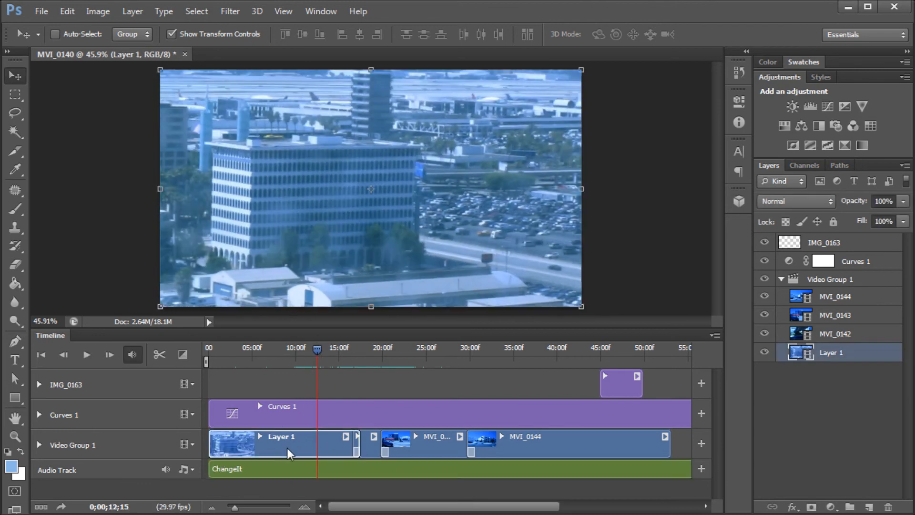
left_click(372, 446)
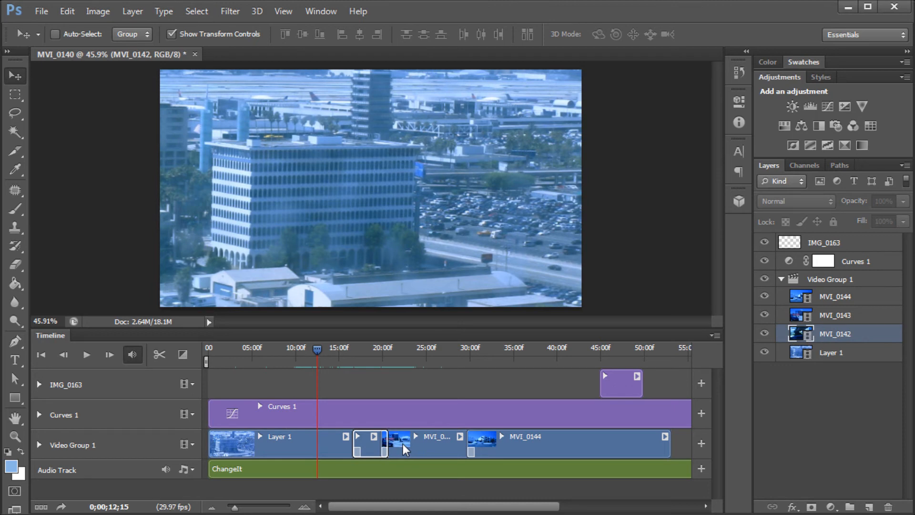
left_click(358, 451)
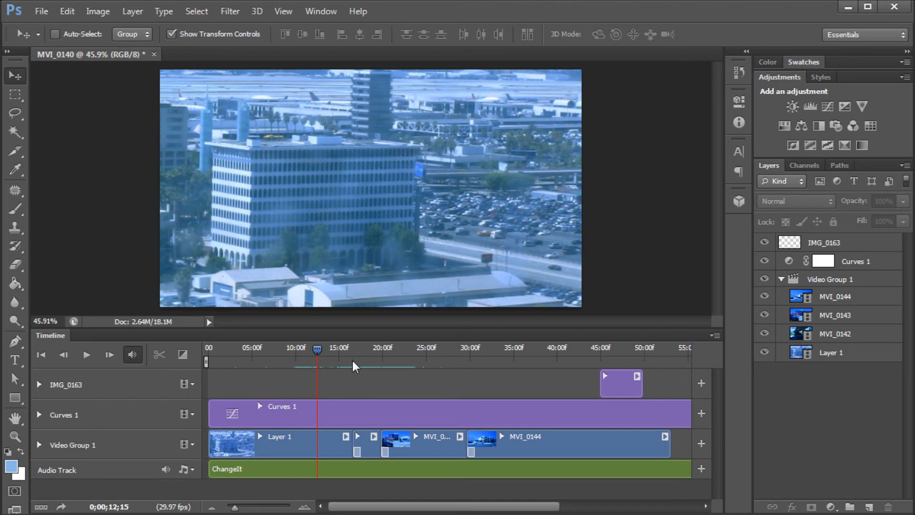
left_click_drag(346, 351, 379, 353)
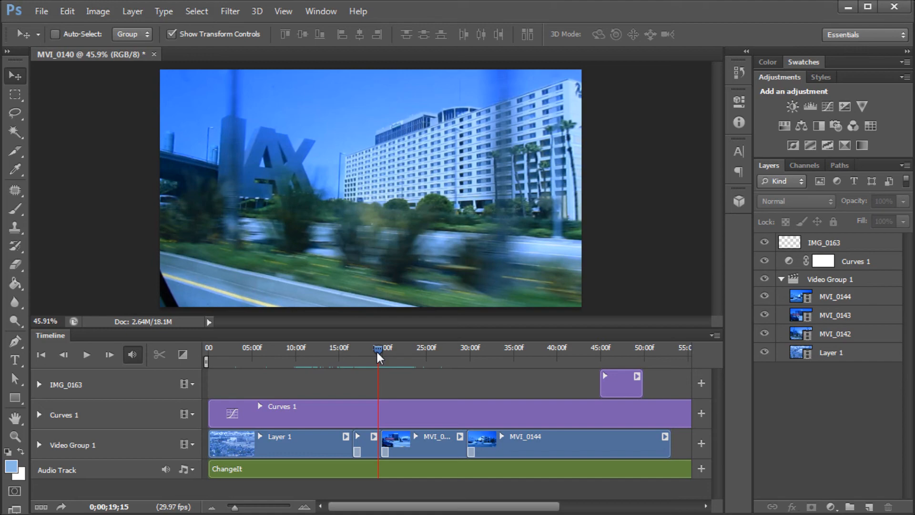
mouse_move(376, 349)
left_mouse_down()
mouse_move(403, 355)
mouse_move(360, 351)
mouse_move(376, 350)
left_mouse_up()
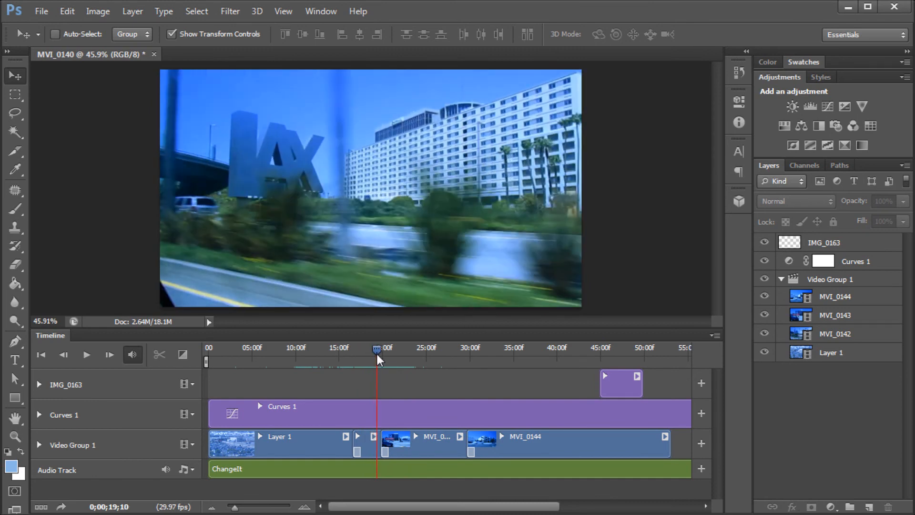
mouse_move(376, 353)
left_mouse_down()
mouse_move(355, 354)
mouse_move(379, 353)
left_mouse_up()
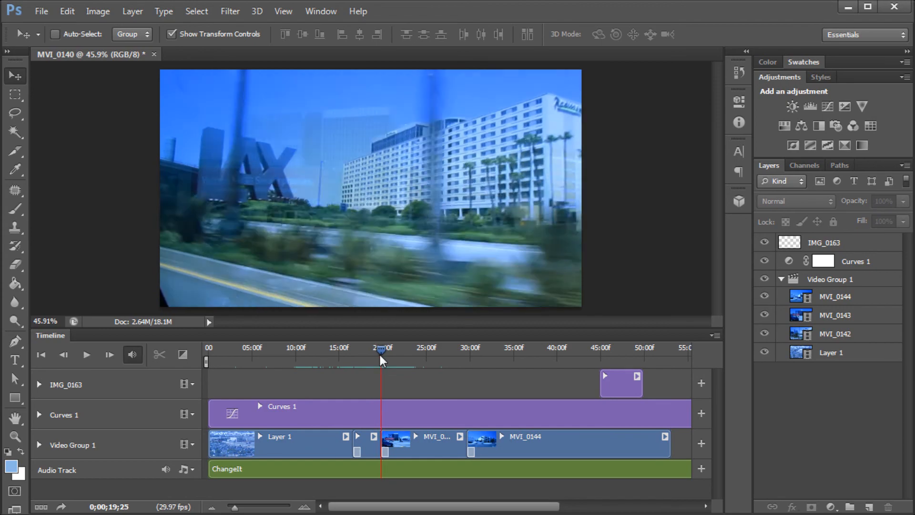
mouse_move(379, 356)
left_mouse_down()
mouse_move(359, 363)
mouse_move(380, 364)
left_mouse_up()
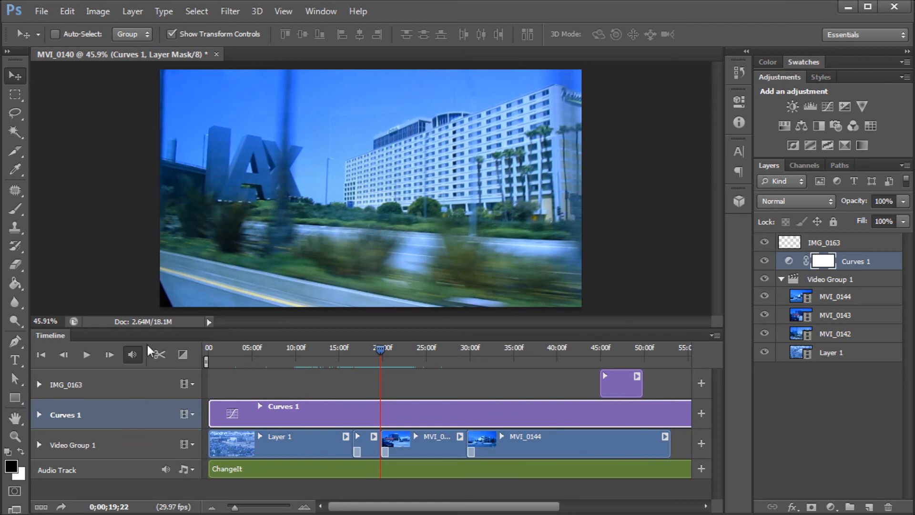
Step: Undock the Timeline panel and place it as a floating panel with room for its complete options list
left_click(714, 335)
left_click(713, 338)
left_click(714, 335)
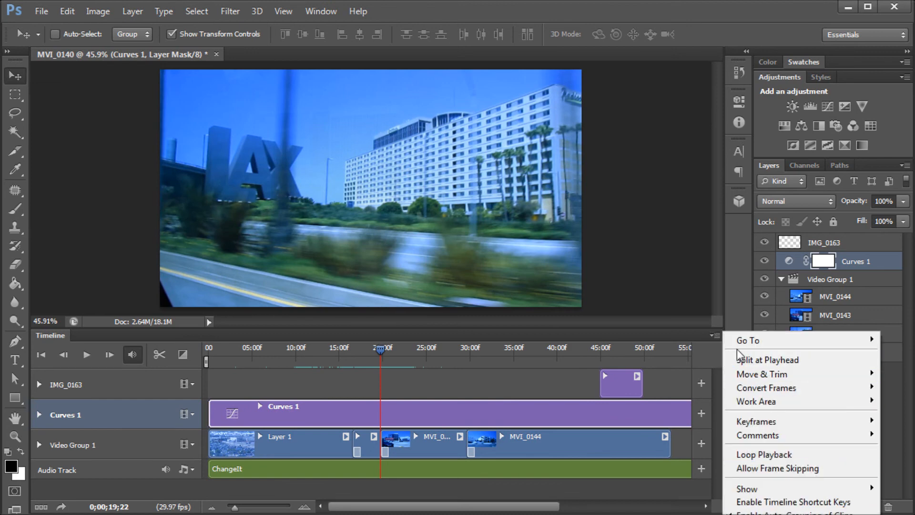
left_click(650, 337)
left_click_drag(649, 338, 578, 99)
left_click_drag(255, 95, 320, 44)
Step: Render all frames to MVI_0140.mp4 in the PS Video folder with Adobe Media Encoder, H.264, High Quality, at 1280 x 720 and 29.97 fps
left_click(334, 38)
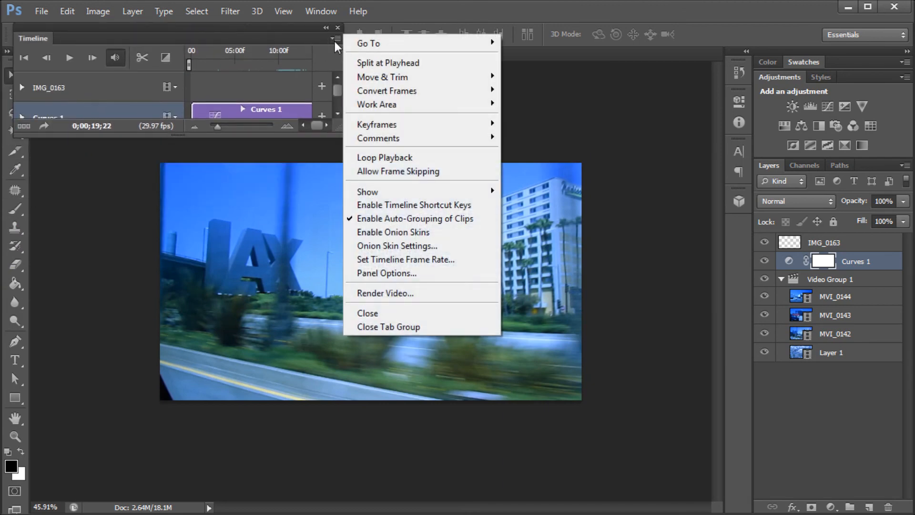
left_click(406, 292)
left_click_drag(253, 106, 413, 38)
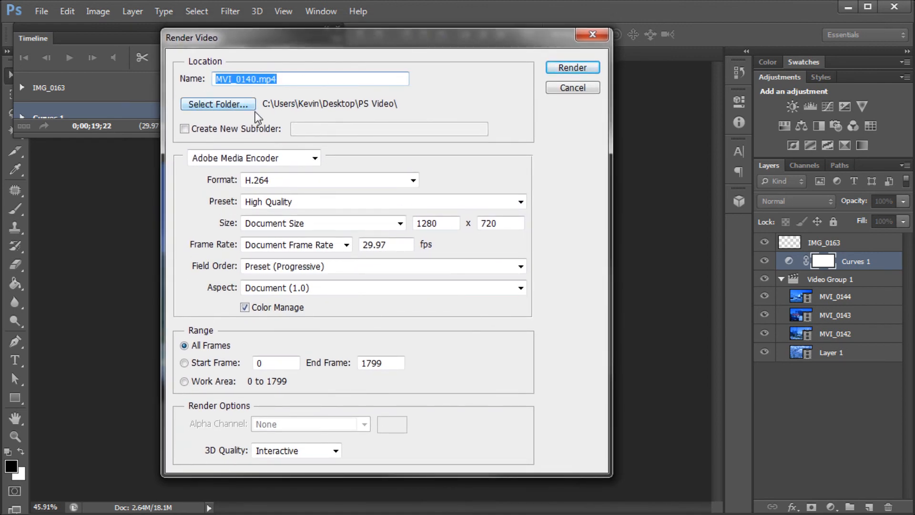
left_click(287, 159)
left_click(287, 159)
left_click(385, 180)
left_click(524, 176)
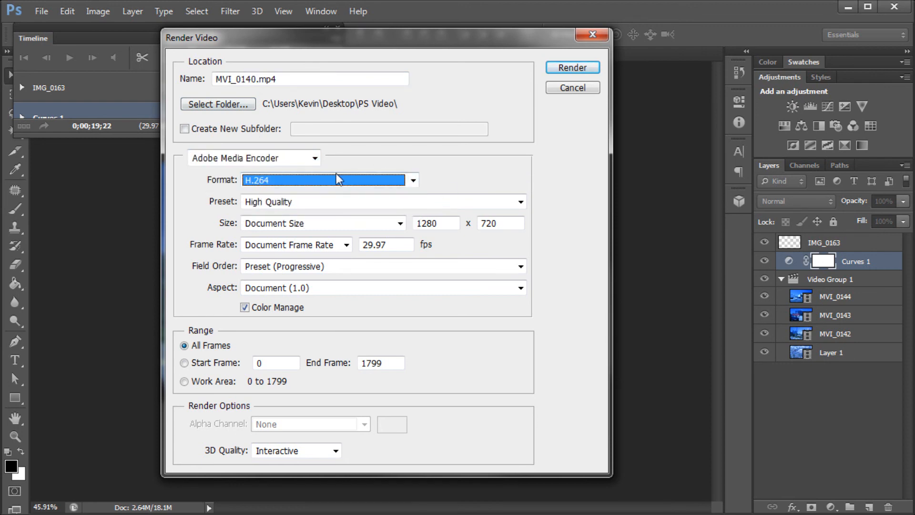
left_click(476, 163)
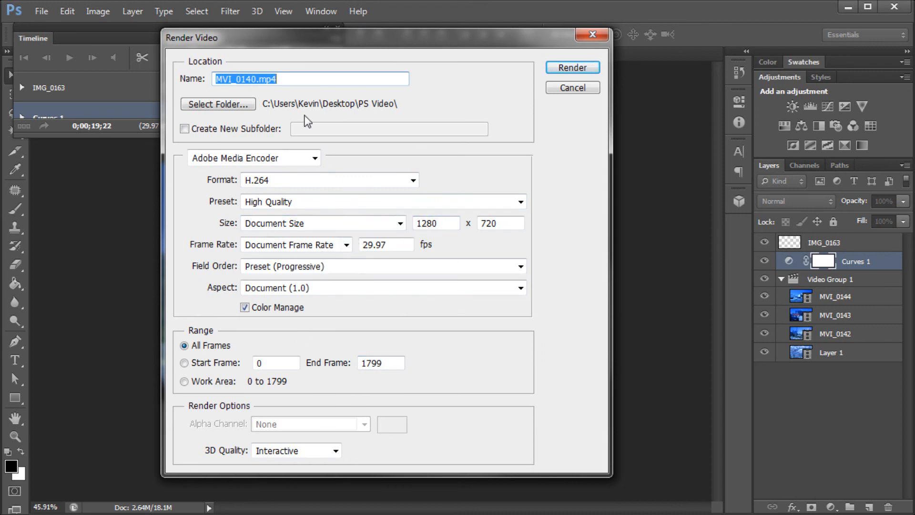
left_click(571, 66)
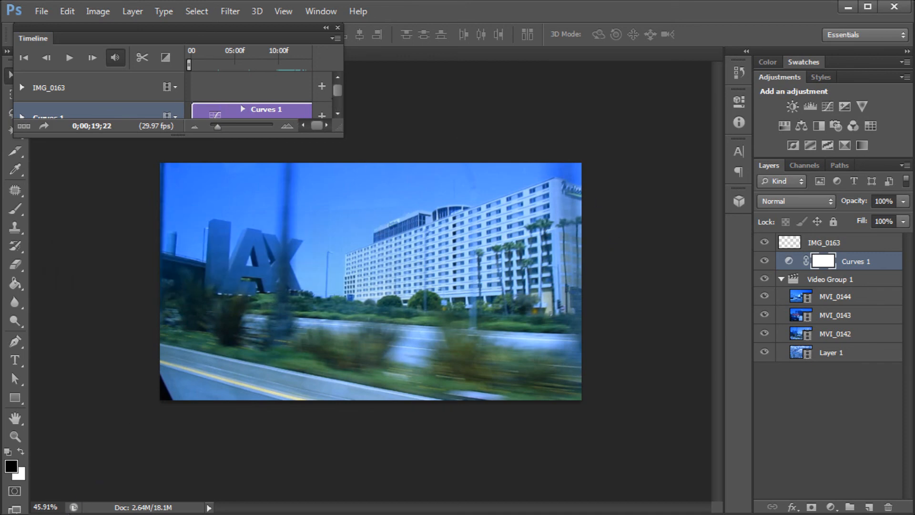
Step: Switch to the PS Video folder in Windows Explorer and open the rendered MVI_0140 MP4 file for playback
key("alt+Tab")
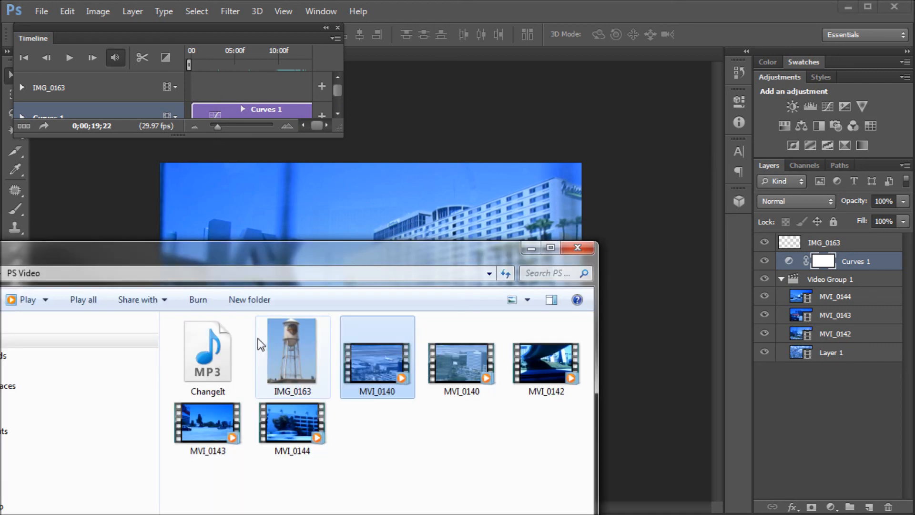
left_click_drag(278, 260, 433, 35)
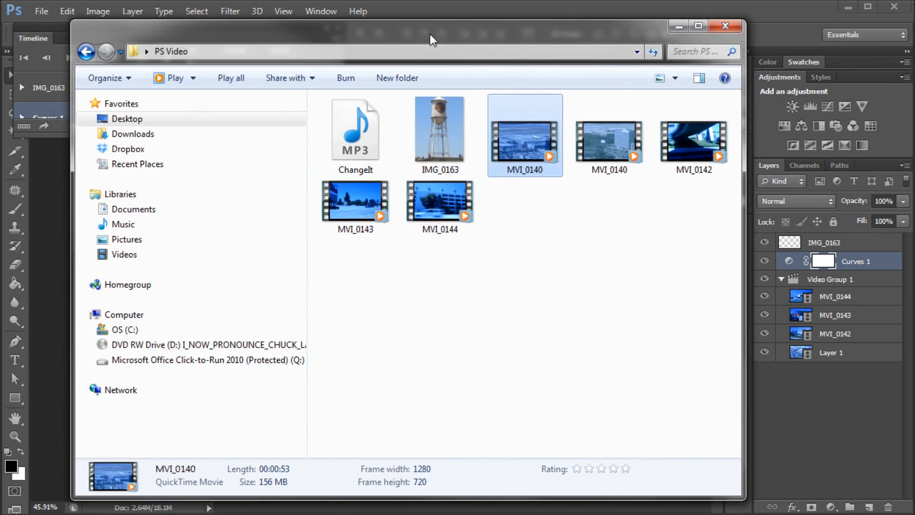
left_click(545, 288)
left_click(593, 138)
left_click(514, 156)
left_click(615, 136)
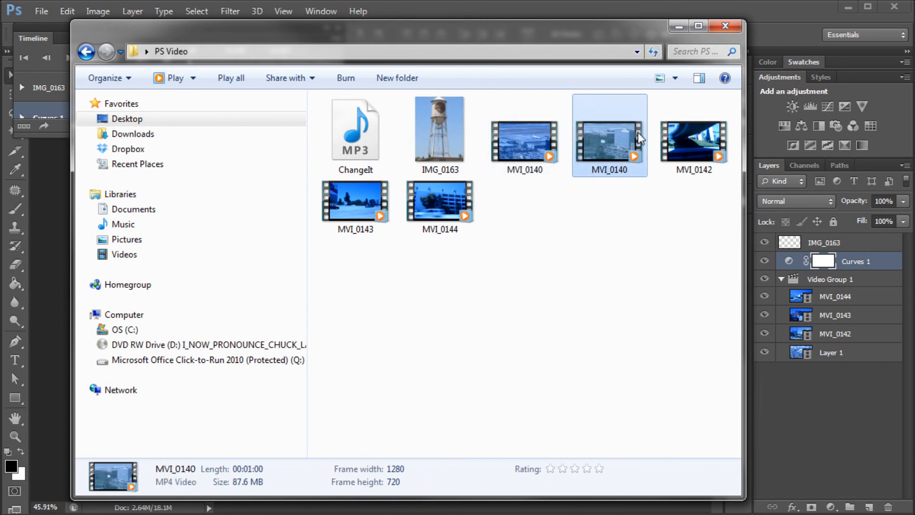
left_click(606, 226)
left_click(613, 138)
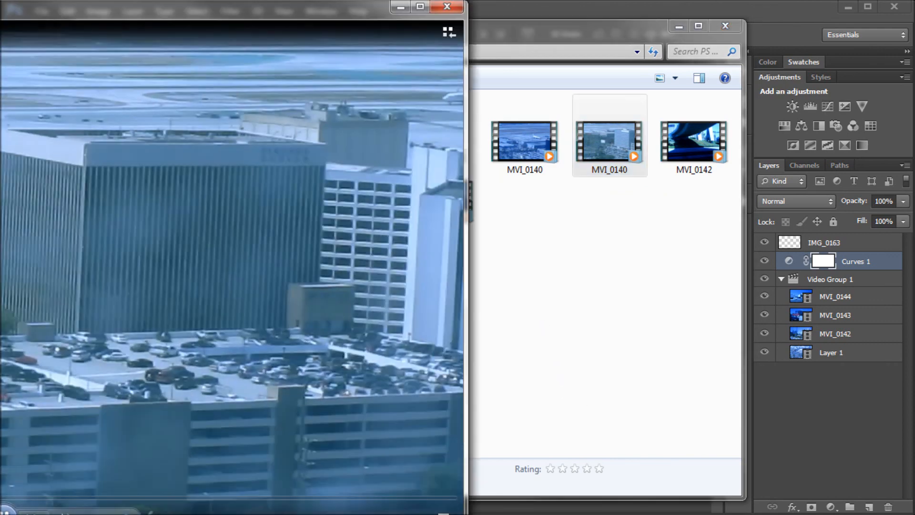
Step: Bring the player window fully into view and skip to 00:17 to watch the first cross fade
left_click_drag(0, 15, 267, 0)
mouse_move(578, 2)
left_mouse_down()
mouse_move(552, 8)
mouse_move(565, 23)
mouse_move(565, 1)
mouse_move(570, 16)
mouse_move(575, 7)
left_mouse_up()
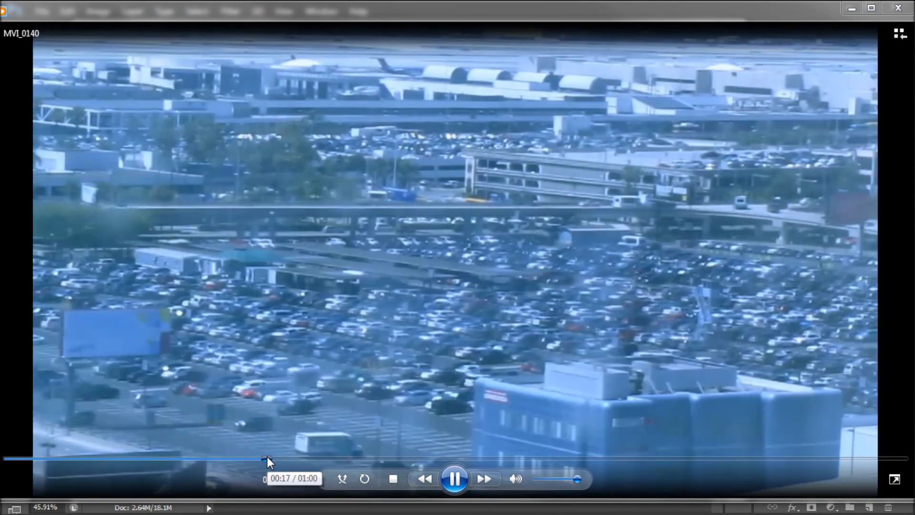
left_click(268, 458)
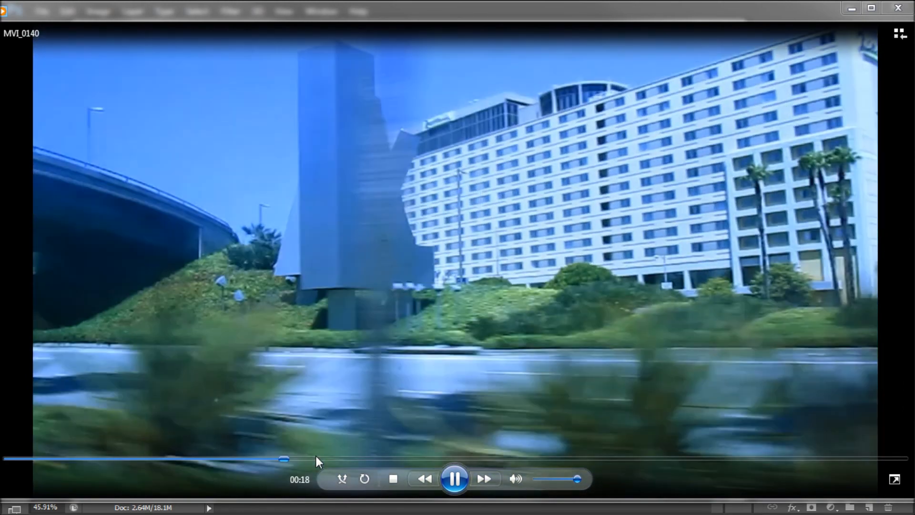